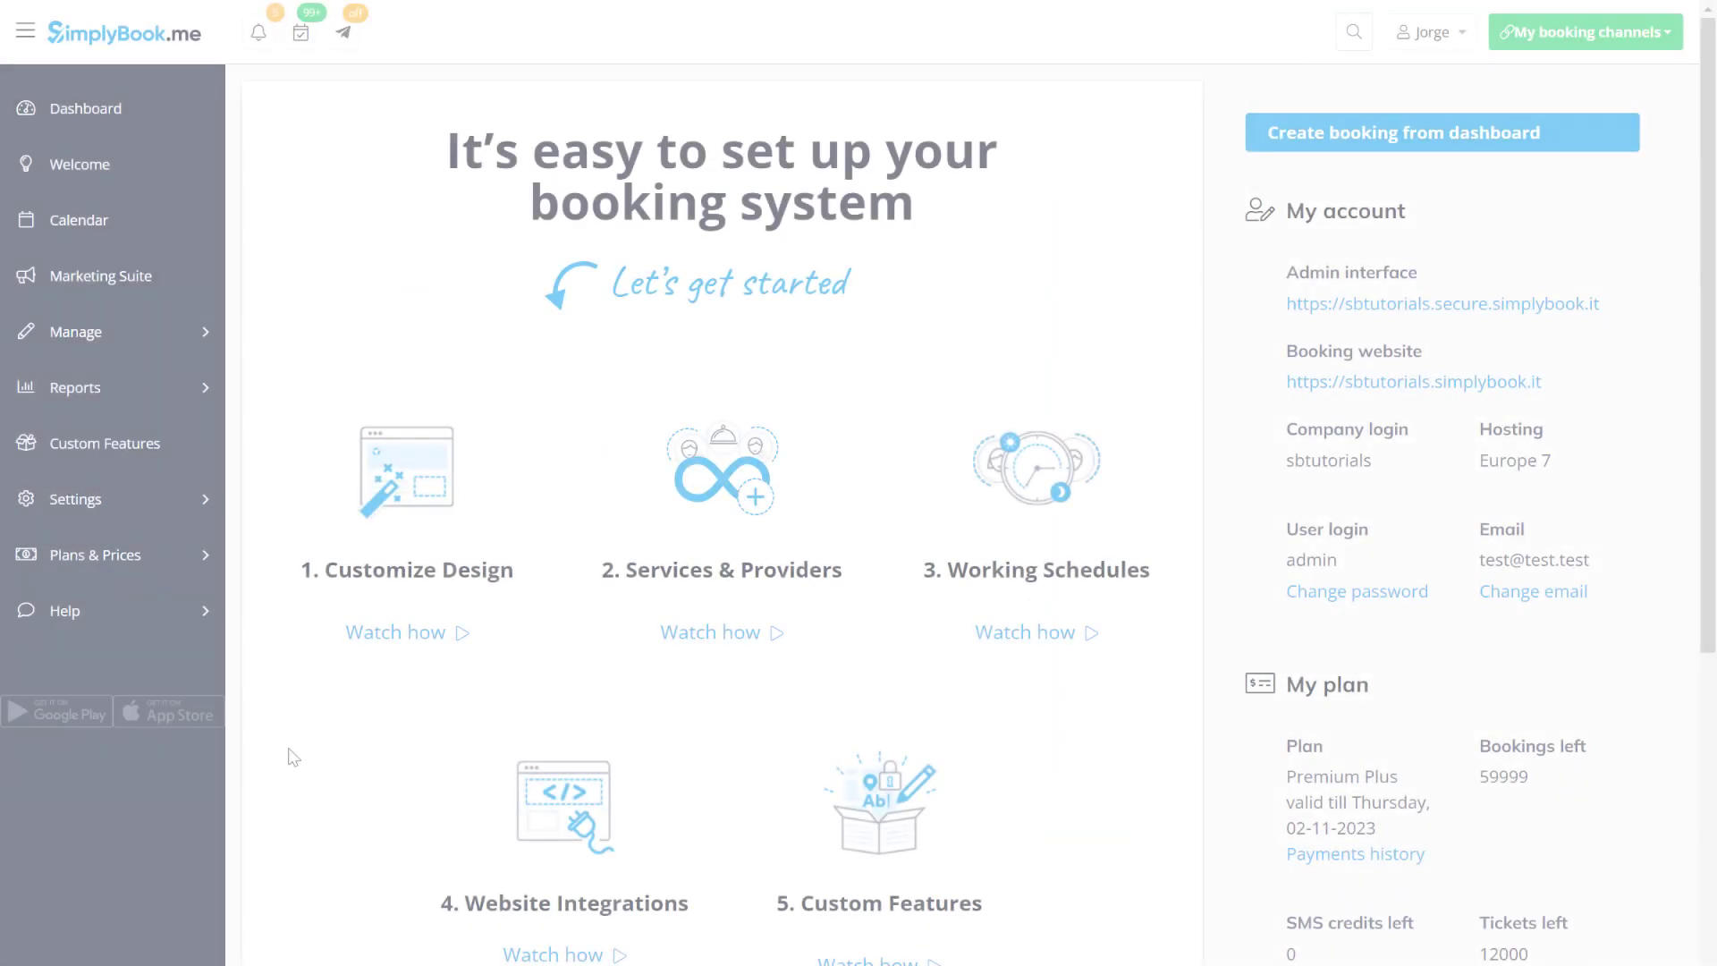
Search the custom features for 'accept' and switch on Accept payments
{"action": "left_click", "coordinate": [188, 454]}
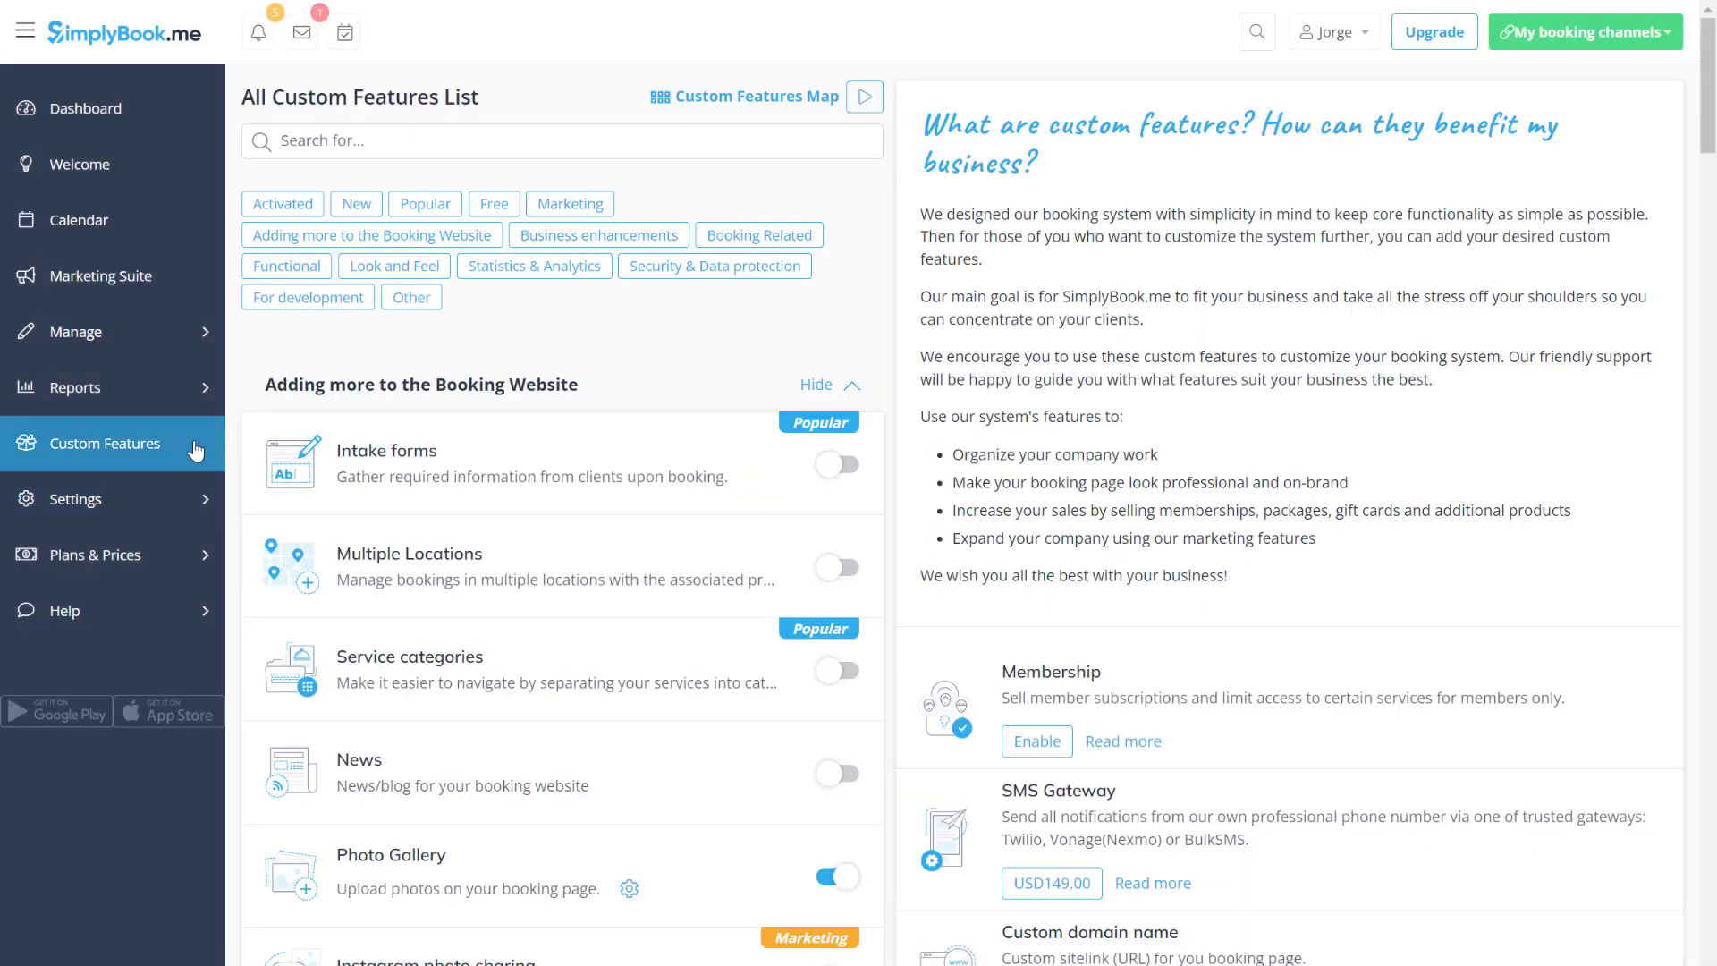
{"action": "left_click", "coordinate": [403, 140]}
{"action": "type", "text": "accept"}
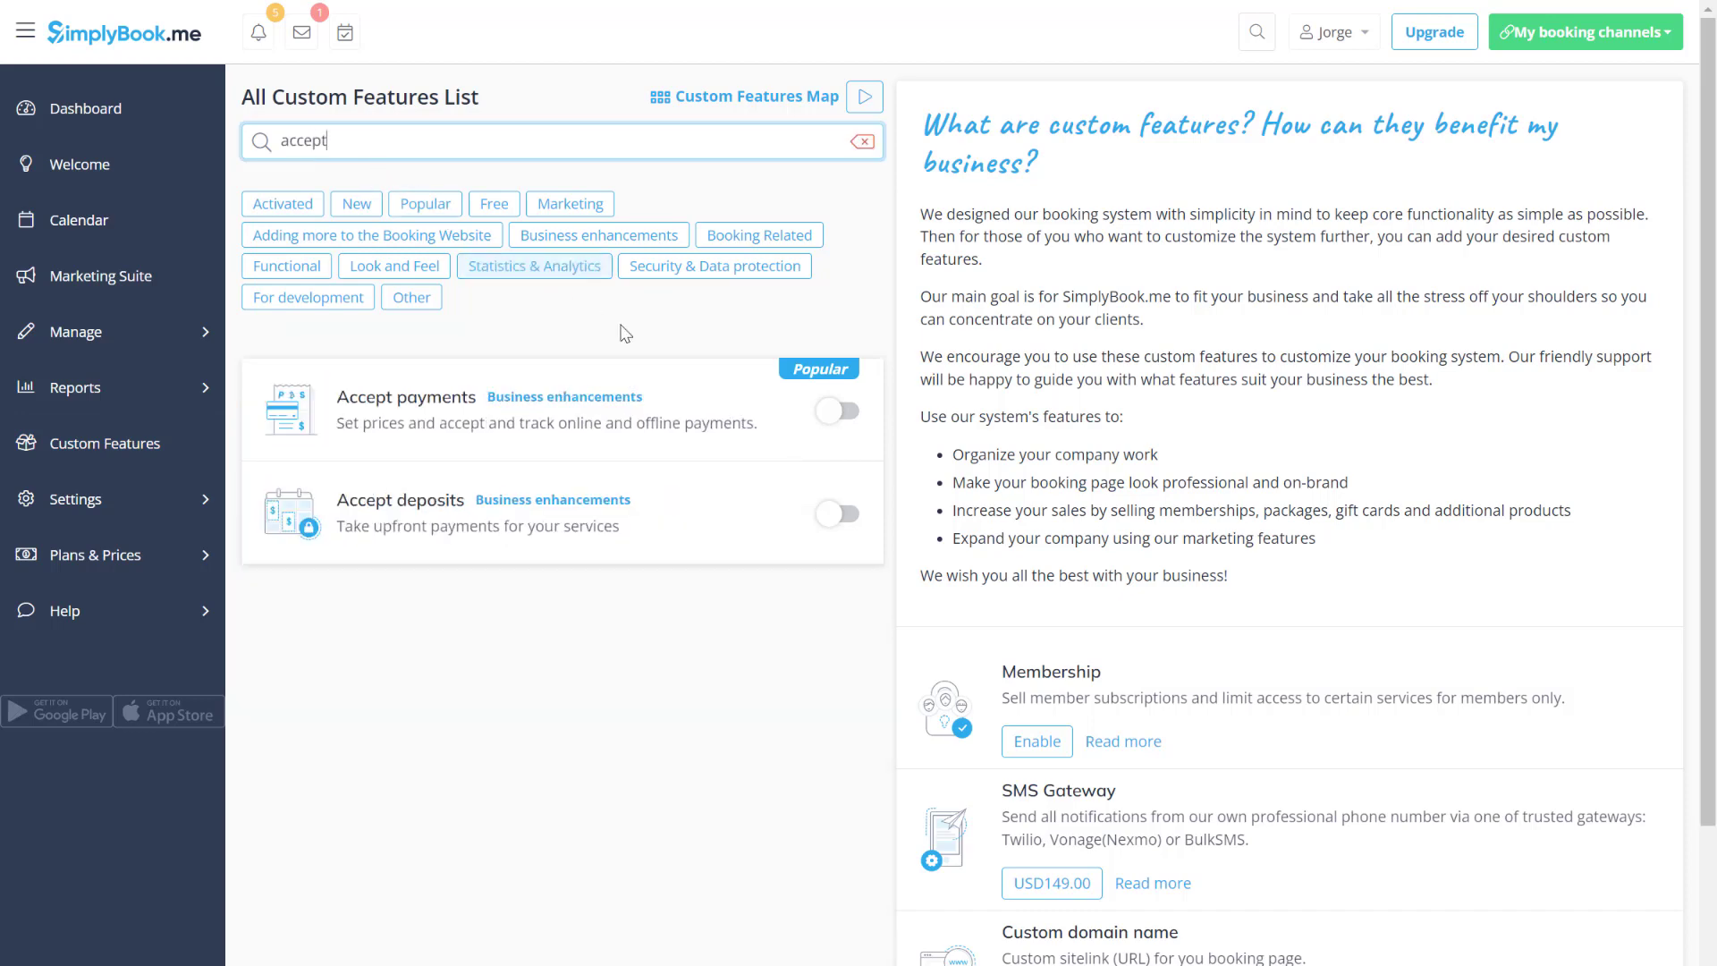
{"action": "left_click", "coordinate": [838, 410]}
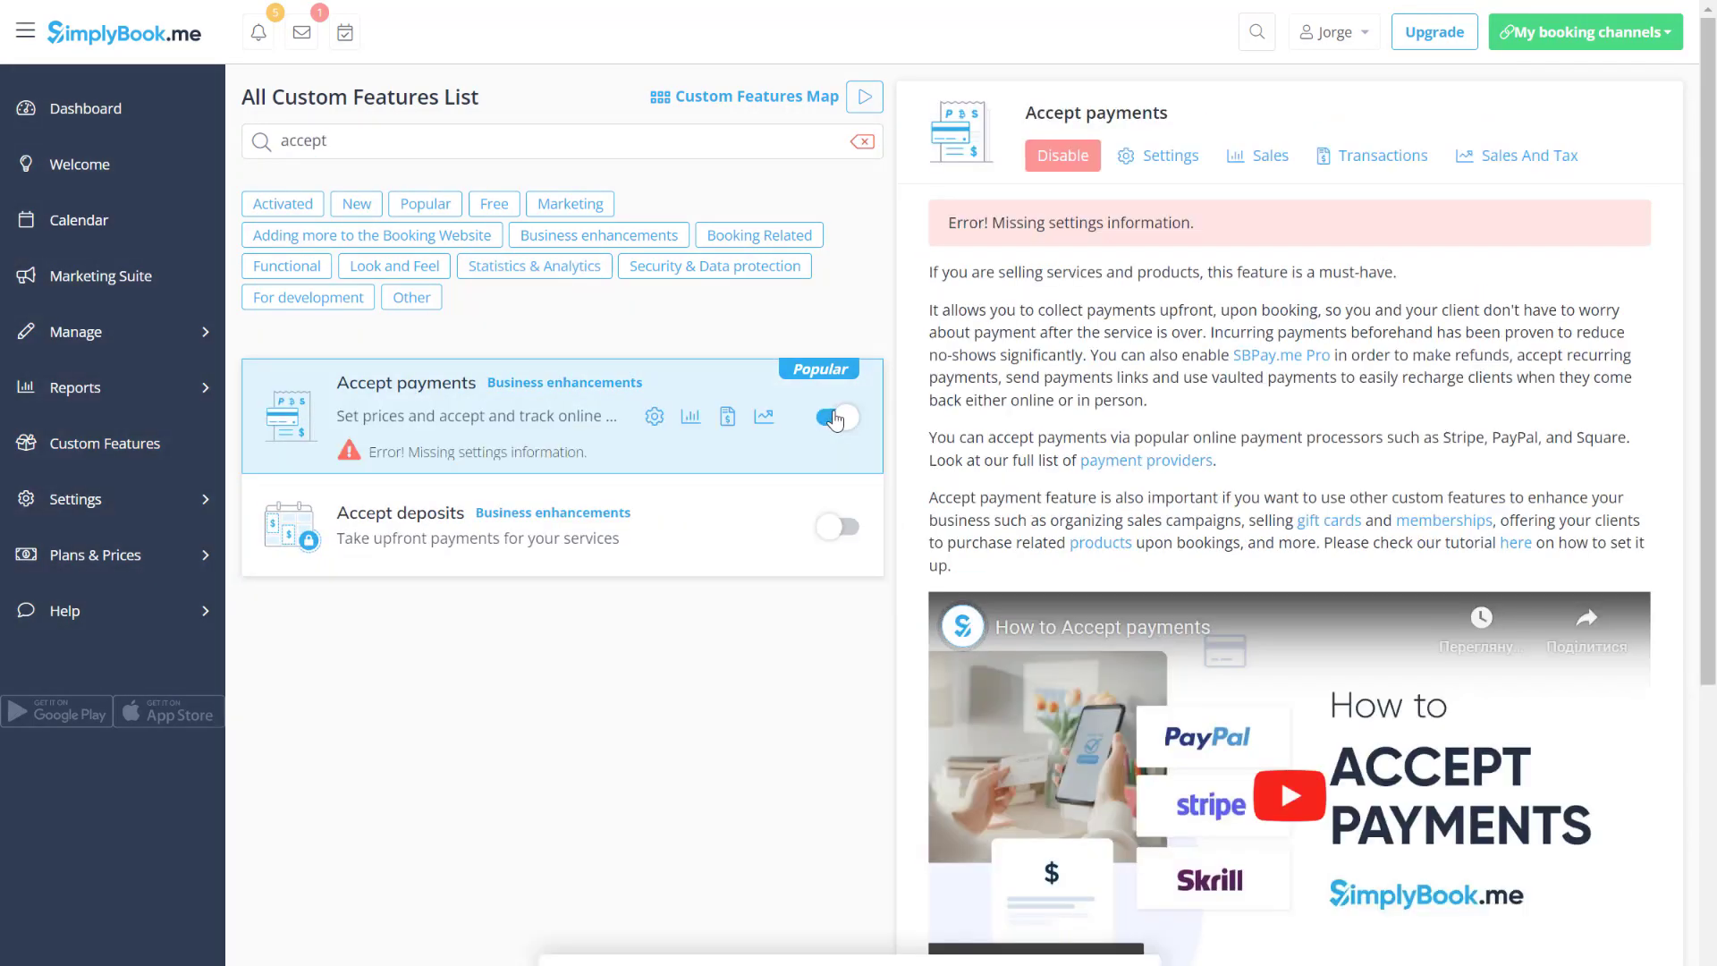
Activate Stripe from the Accept payments payment system settings list
{"action": "left_click", "coordinate": [1164, 158]}
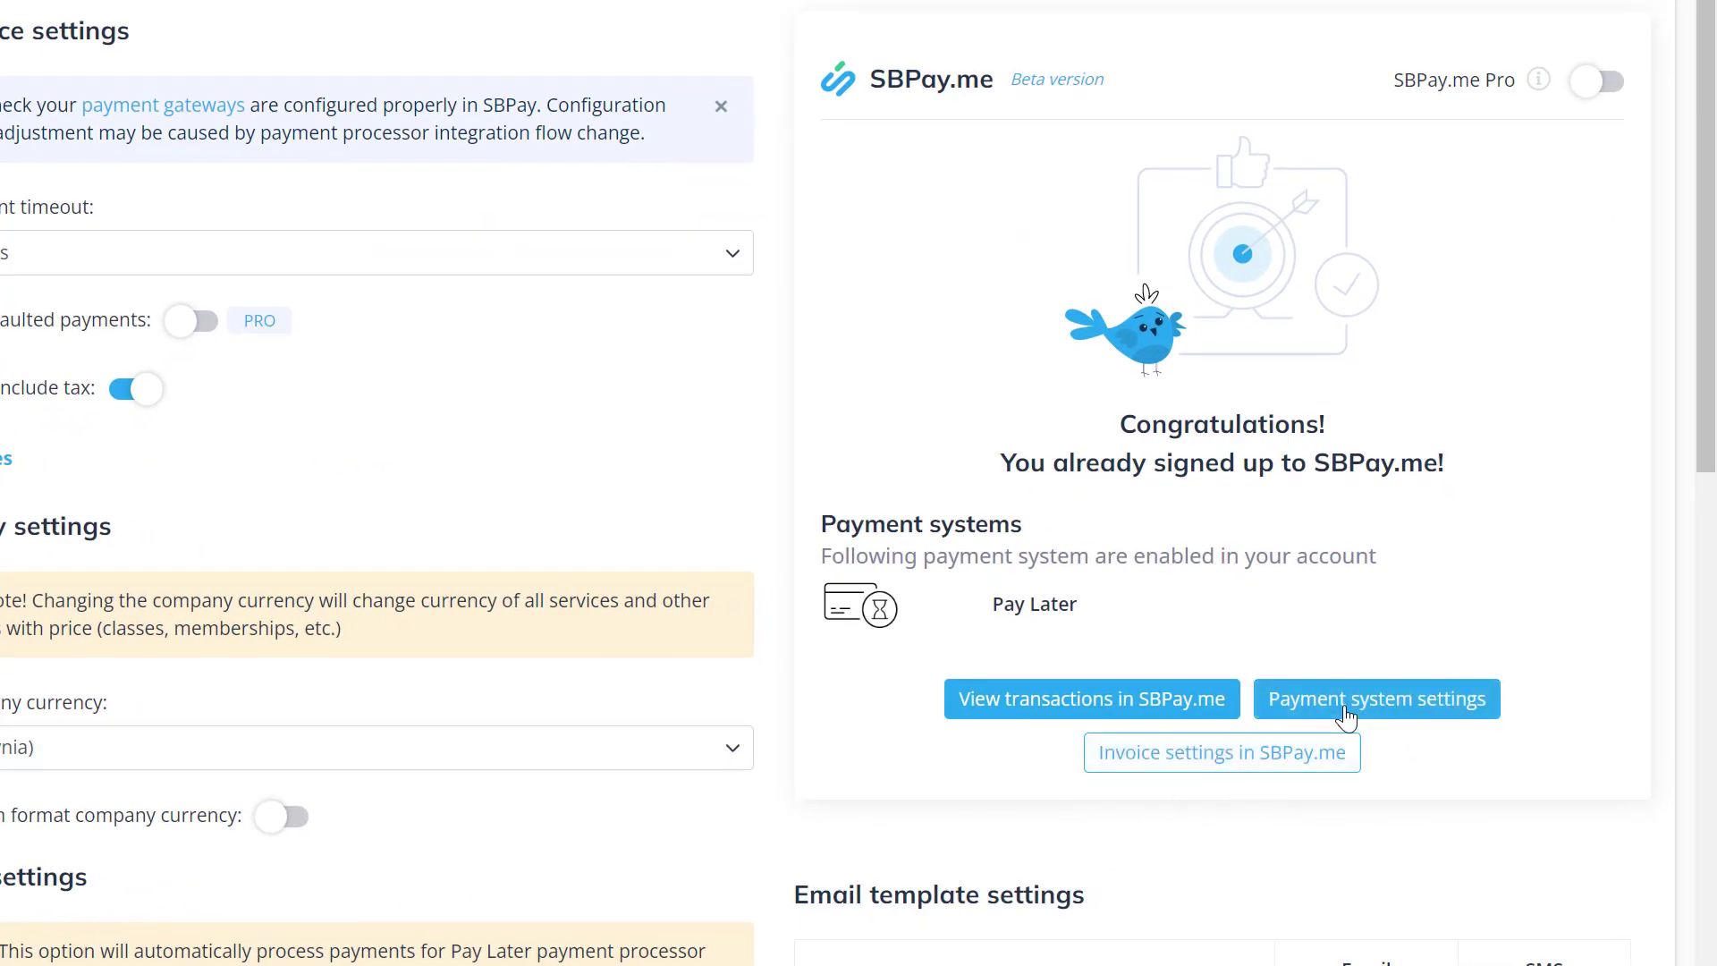
{"action": "left_click", "coordinate": [1377, 697]}
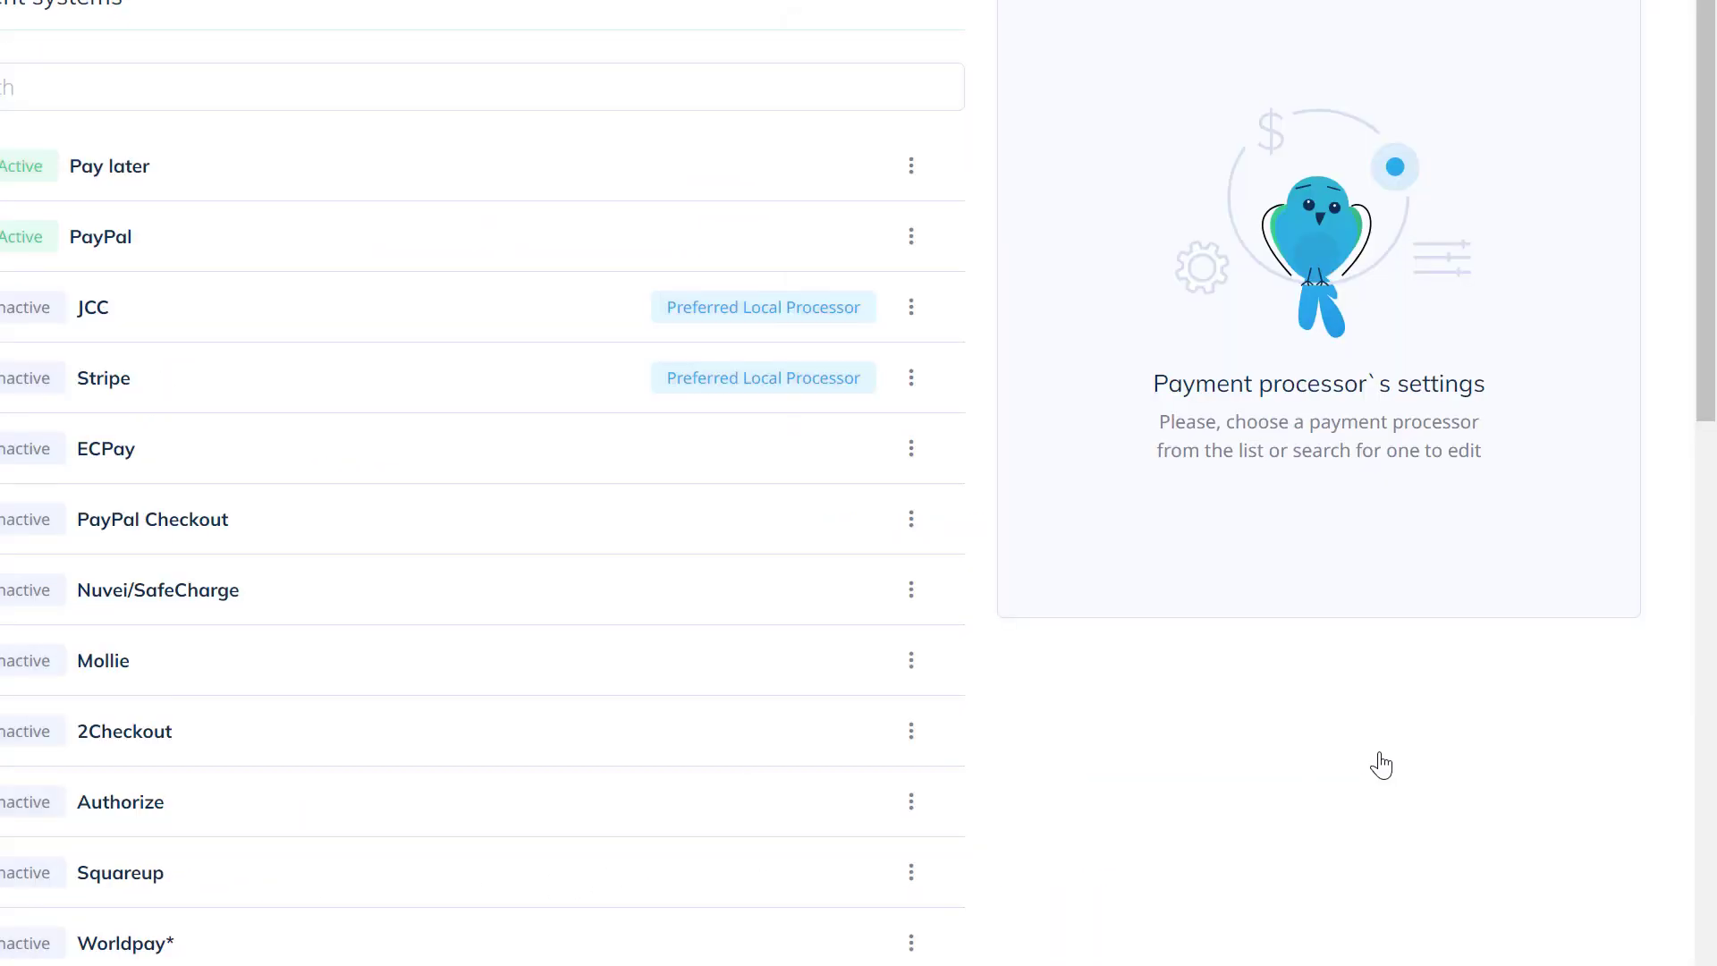
{"action": "left_click", "coordinate": [573, 382]}
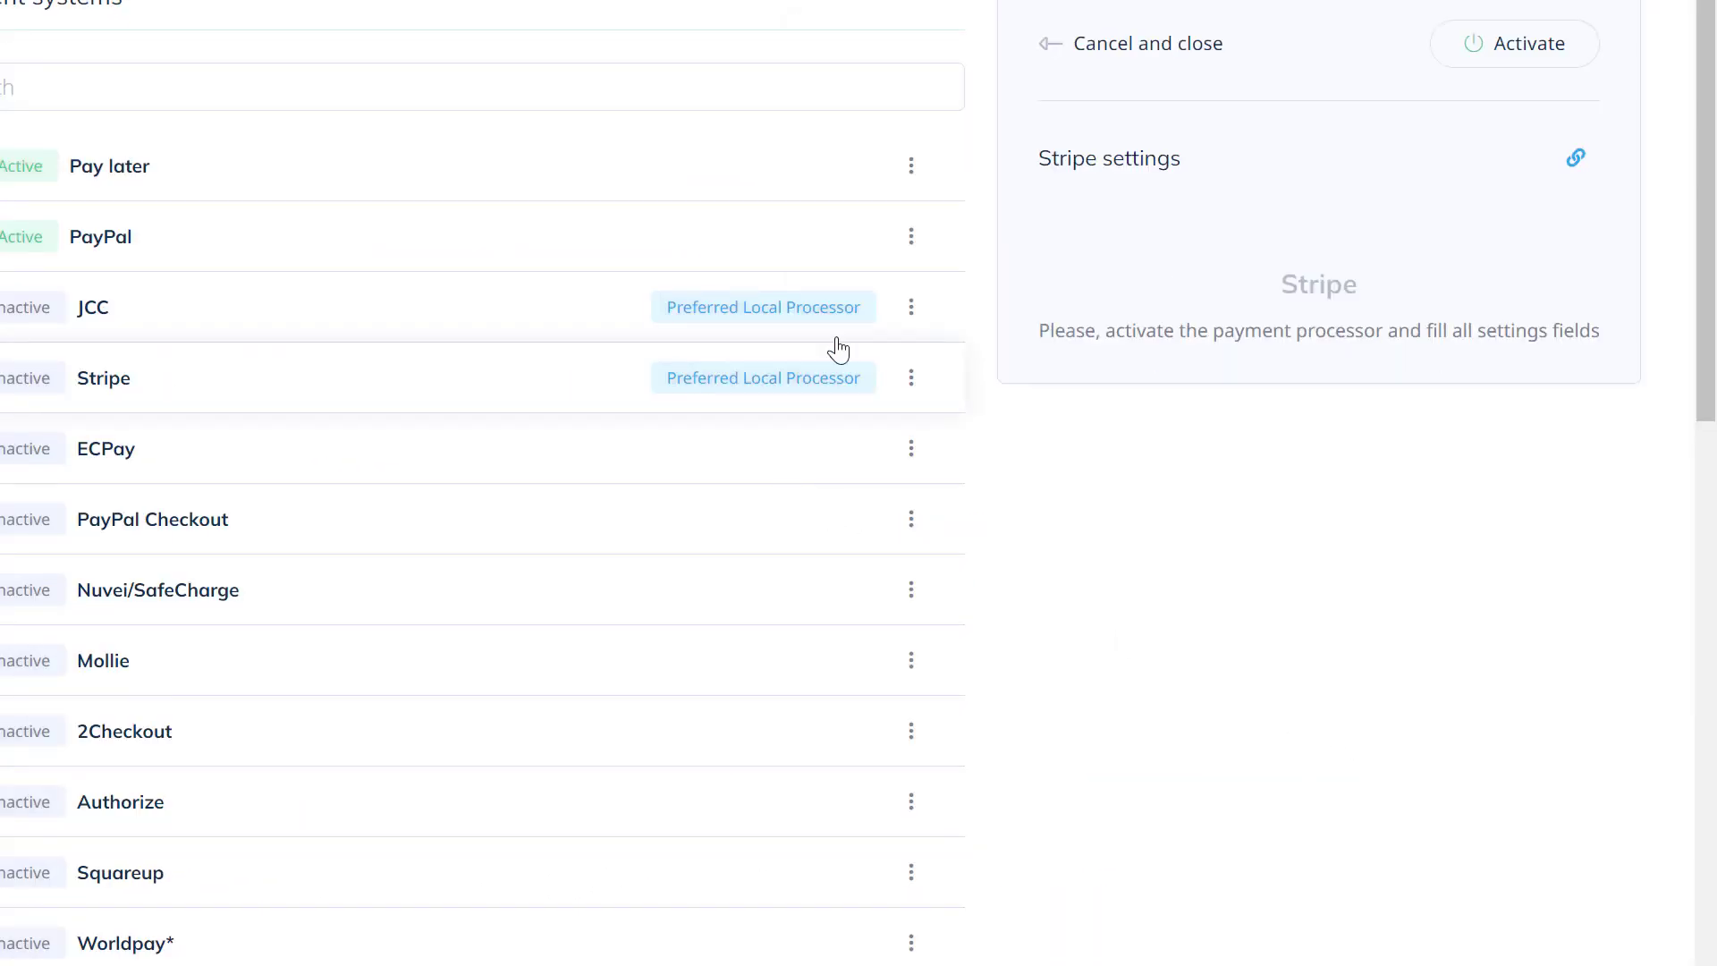
{"action": "left_click", "coordinate": [1503, 54]}
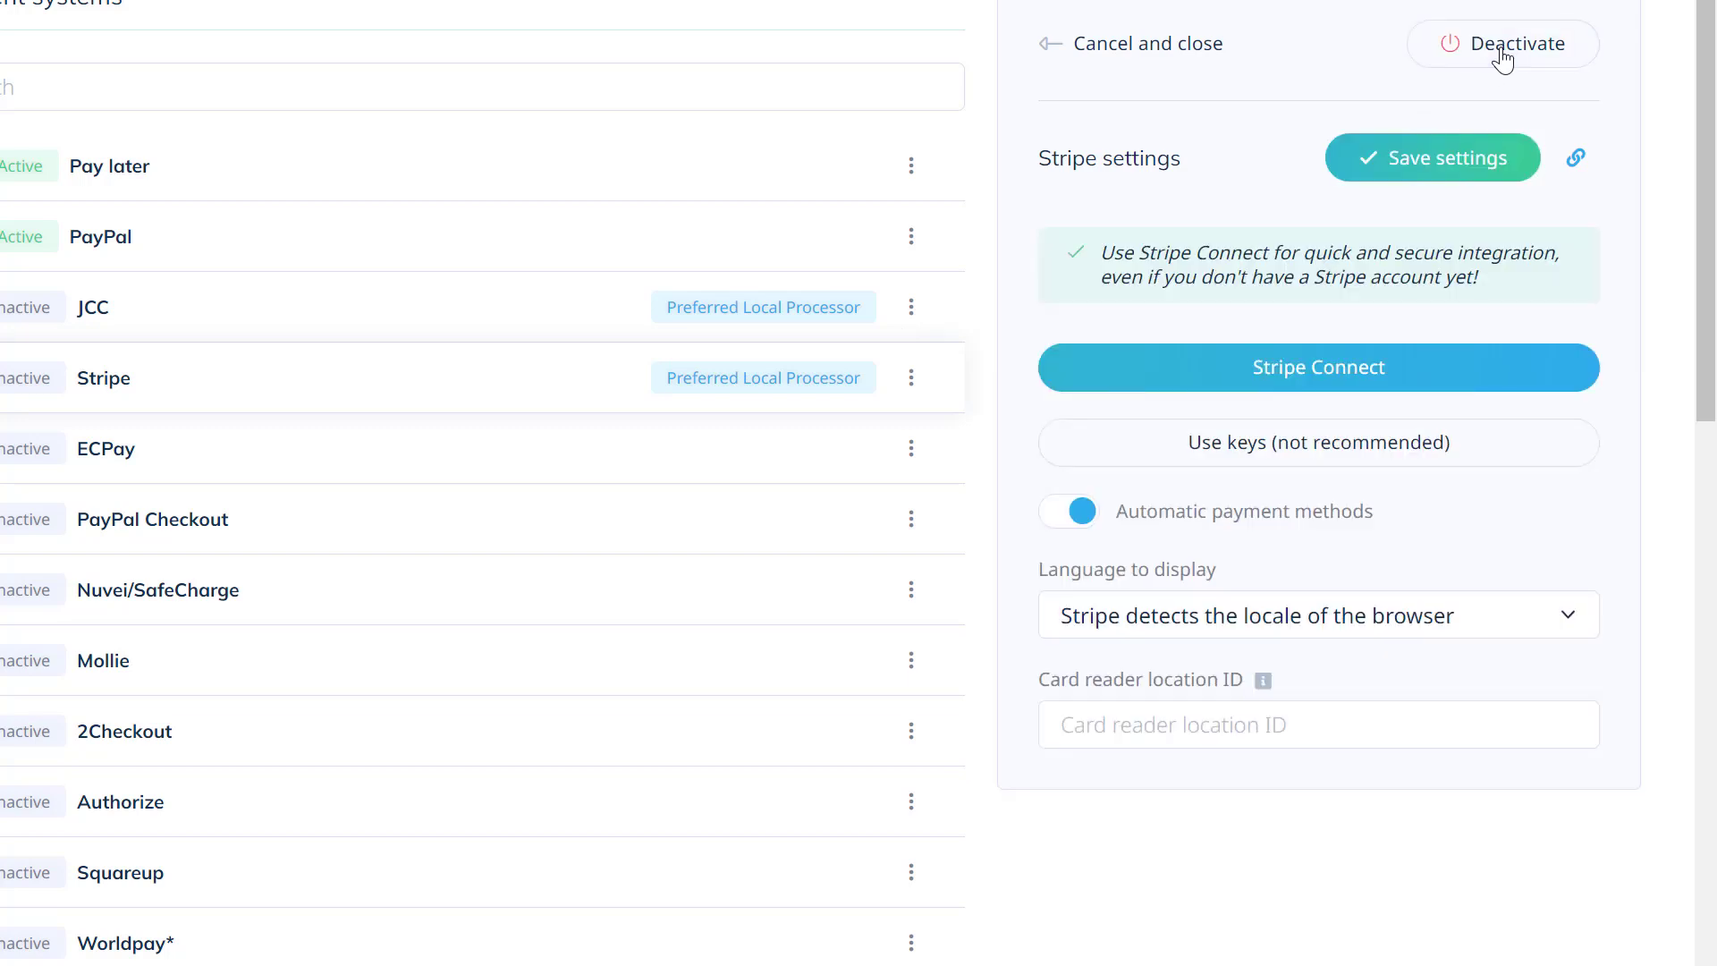
Start Stripe Connect and secure the account with authenticator-app two-step verification
{"action": "left_click", "coordinate": [1354, 373]}
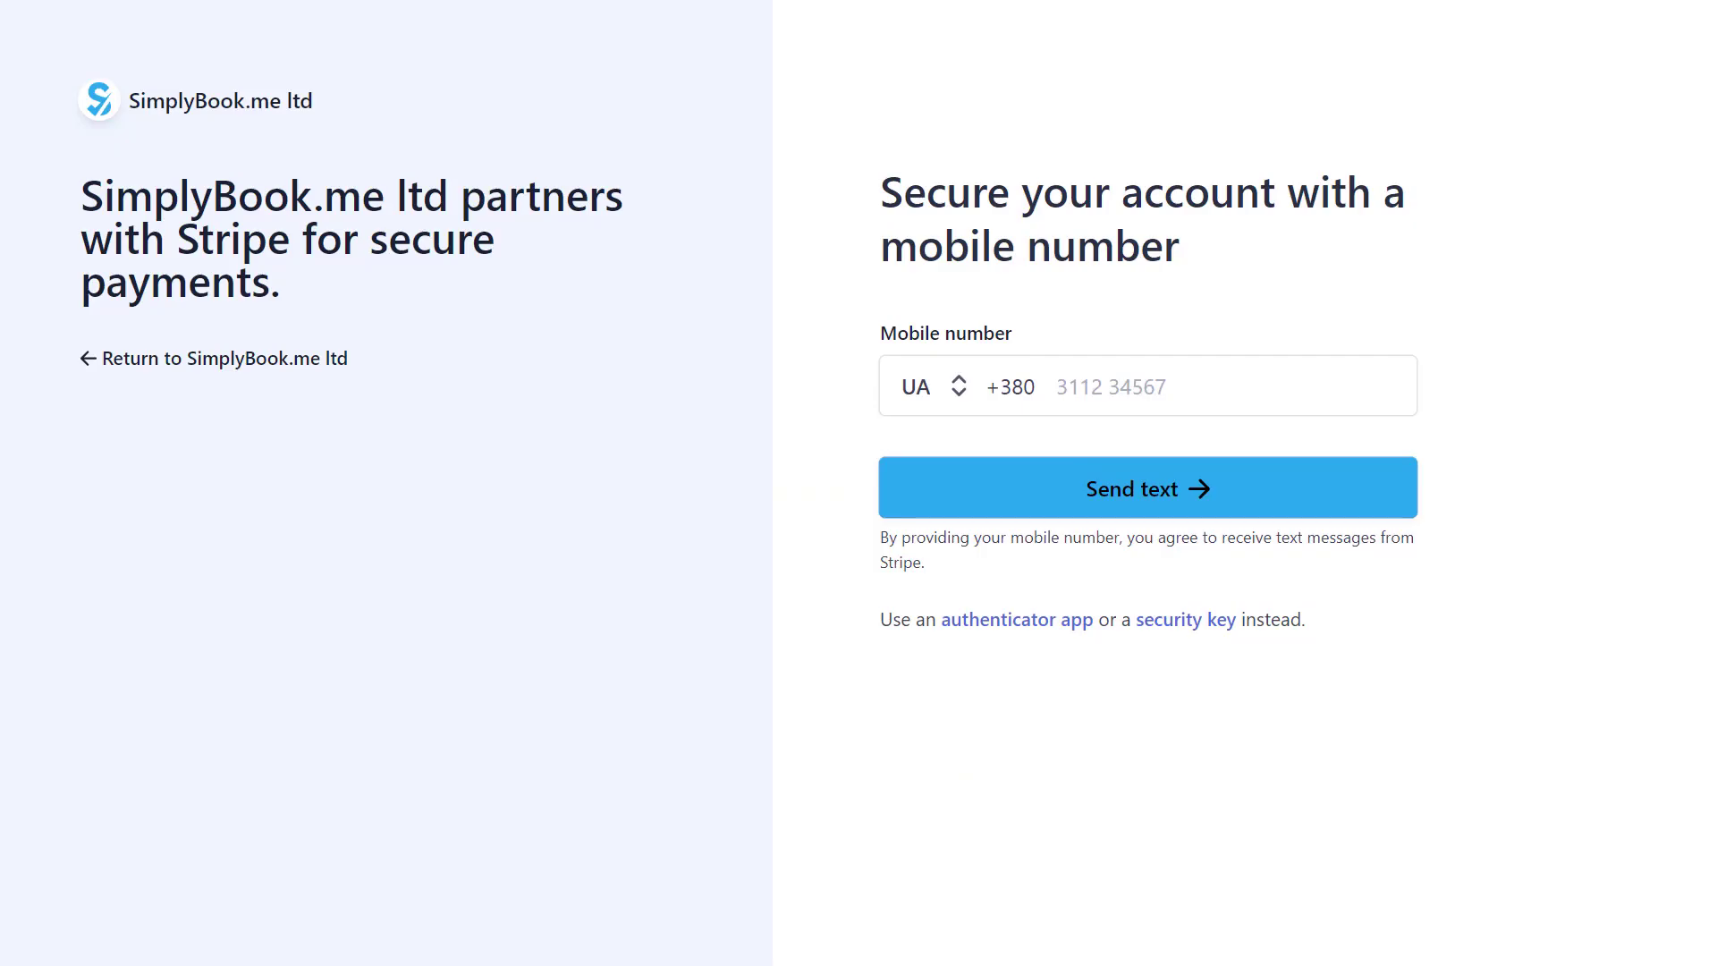
{"action": "left_click", "coordinate": [1061, 621]}
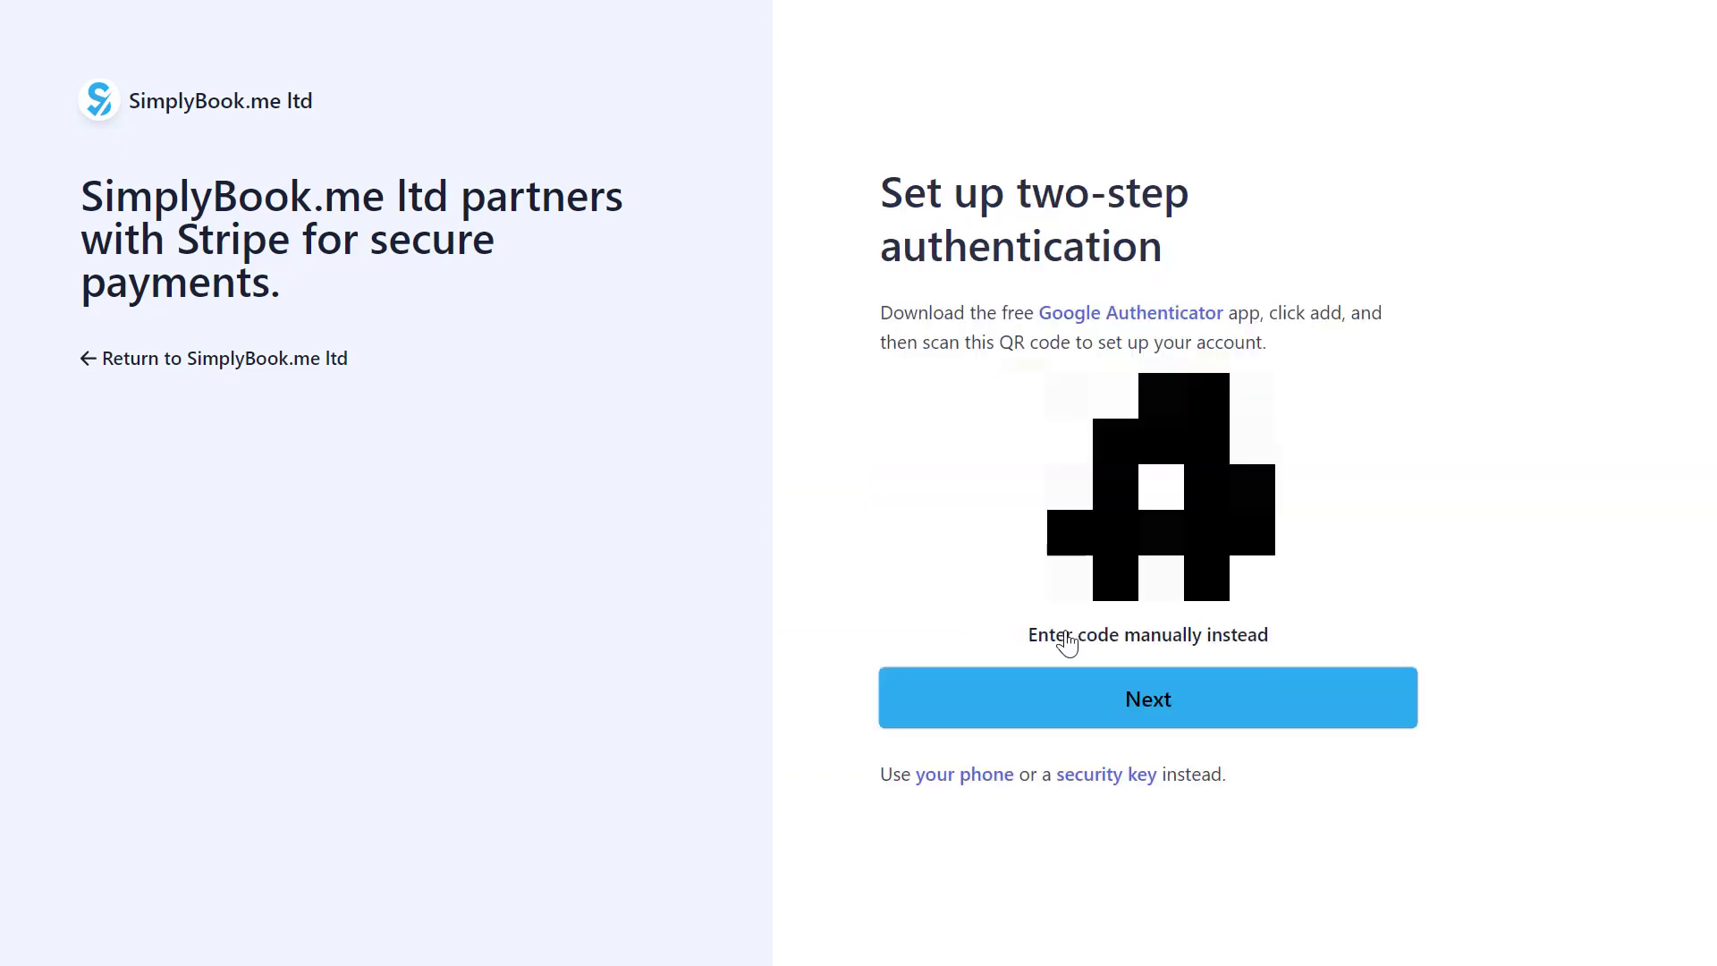
{"action": "left_click", "coordinate": [1118, 688]}
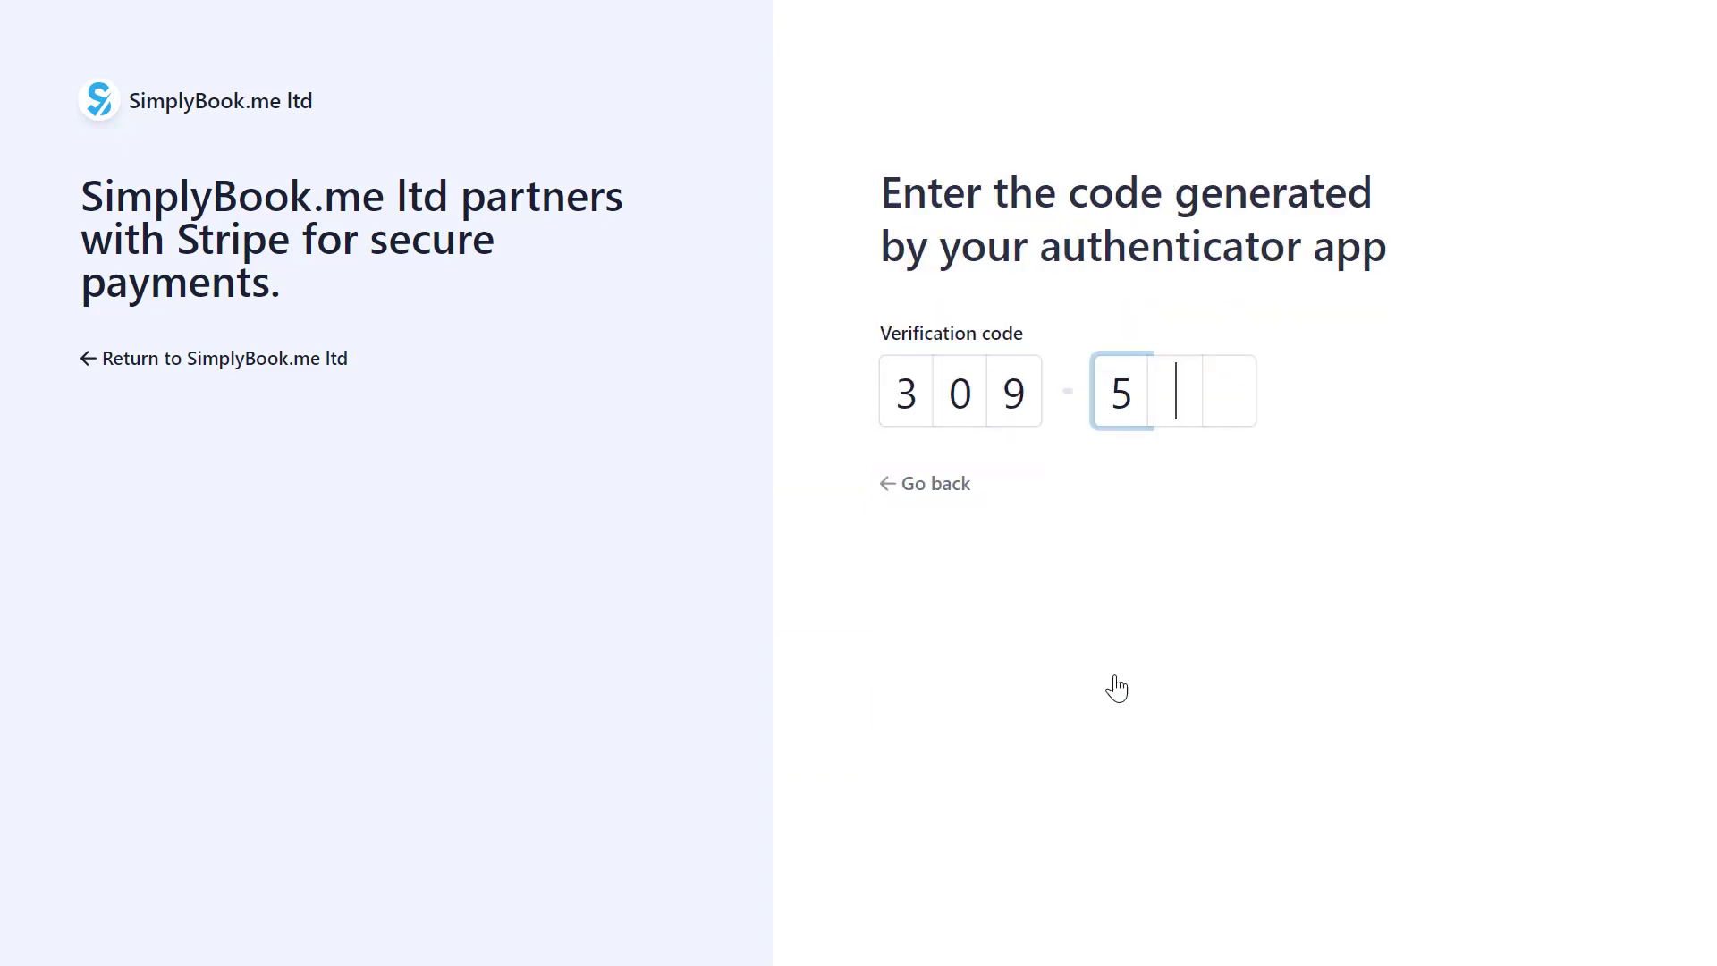
{"action": "left_click", "coordinate": [1157, 588]}
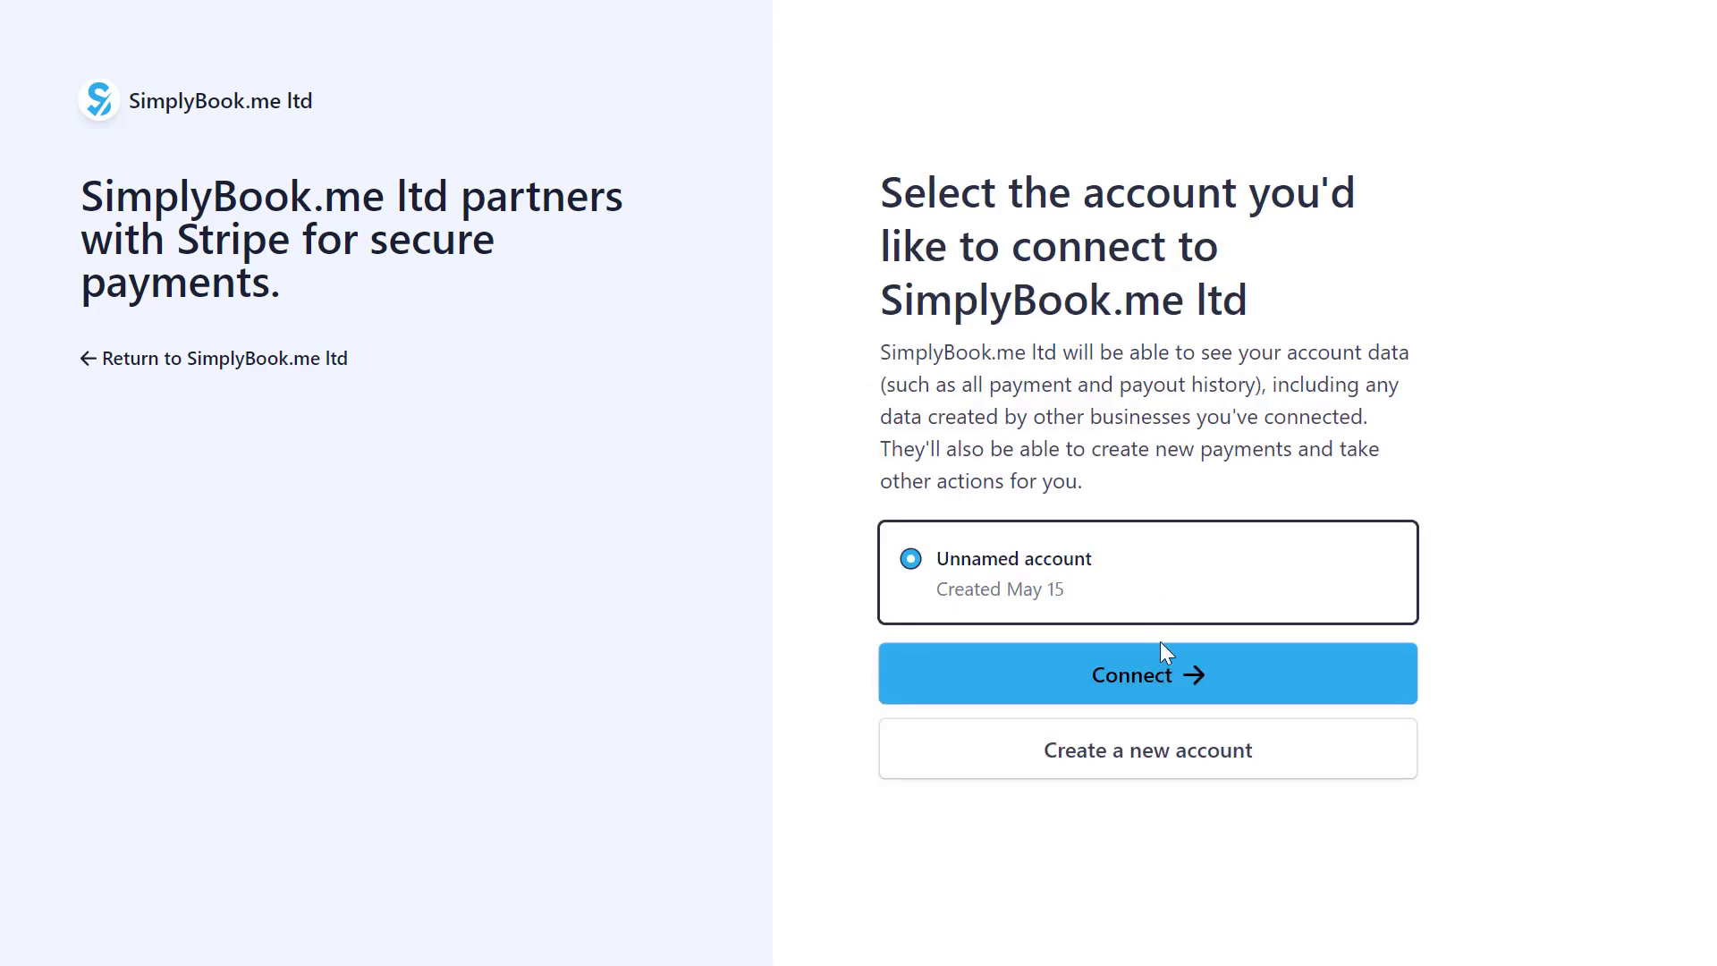
Connect to SimplyBook.me ltd, submit Cyprus sole-proprietor onboarding, then open Stripe
{"action": "left_click", "coordinate": [1155, 678]}
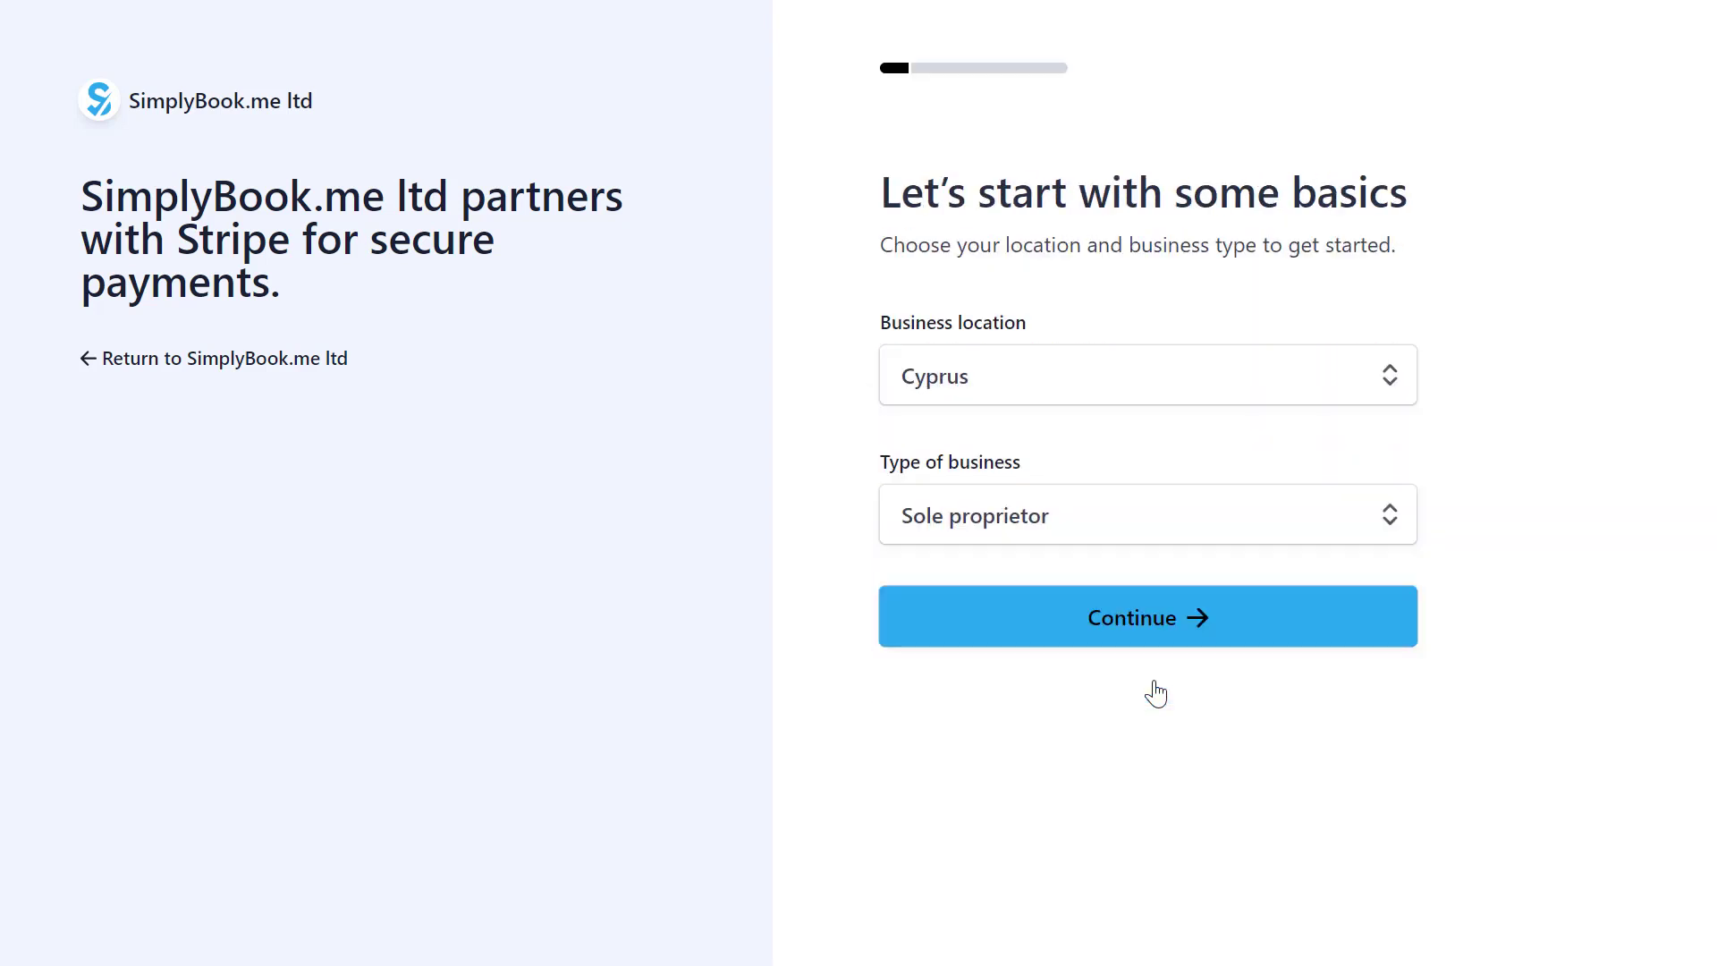
{"action": "left_click", "coordinate": [1148, 620]}
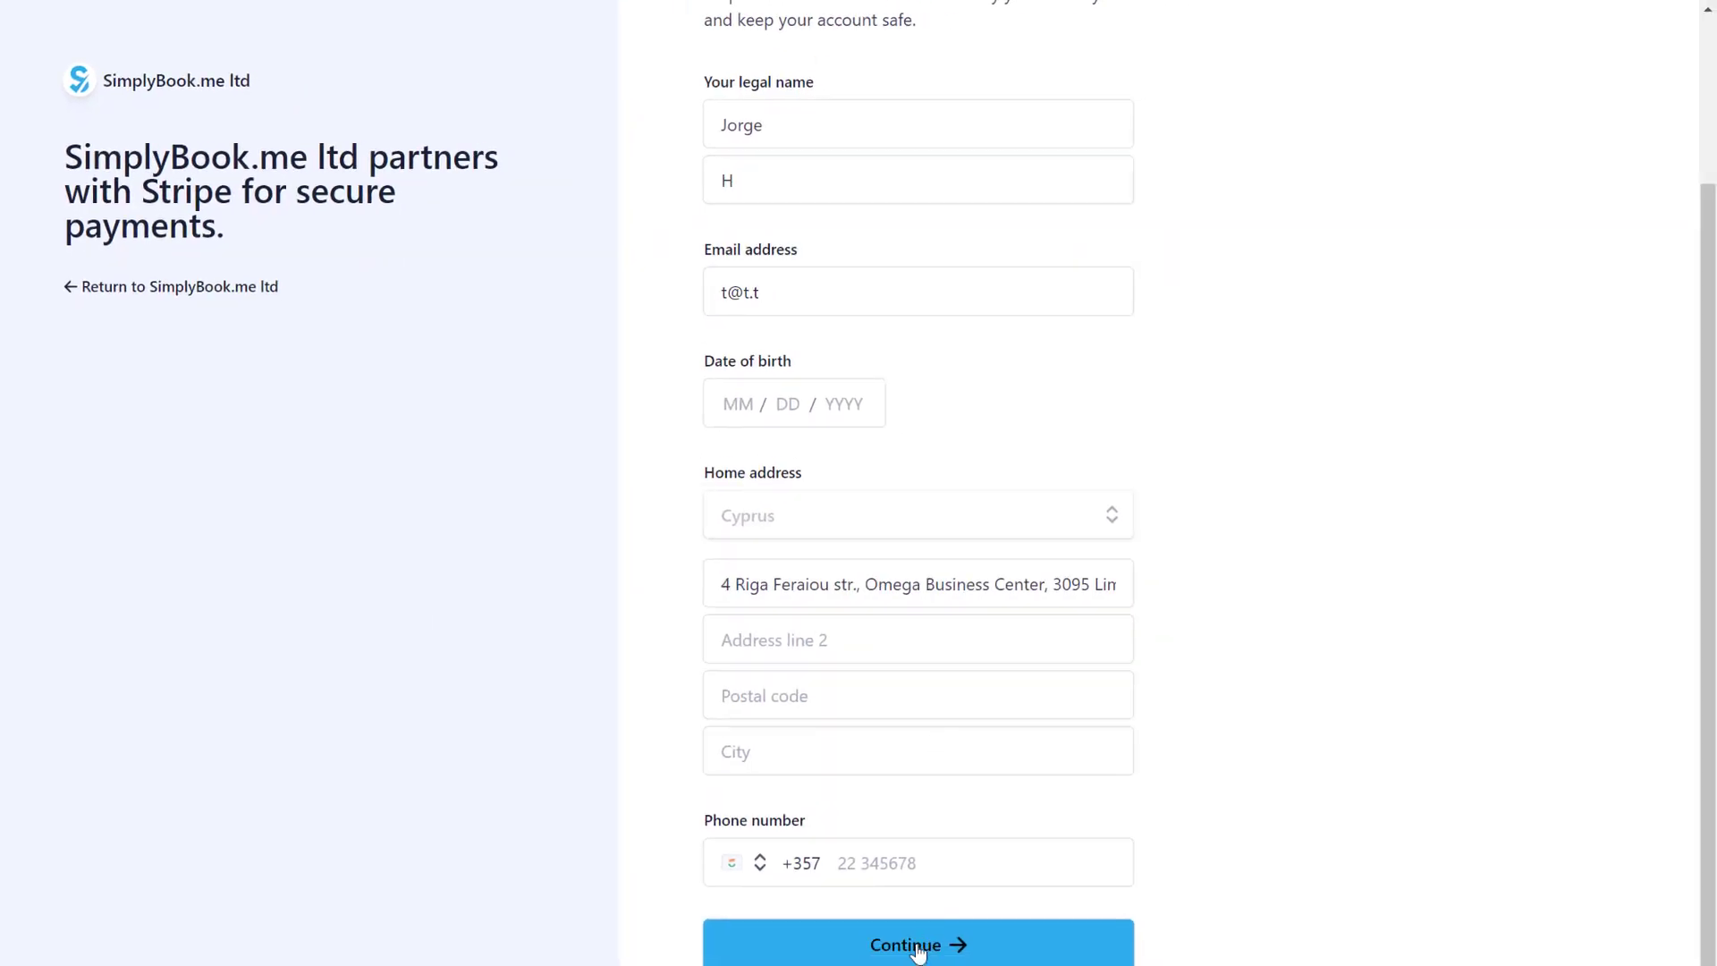
{"action": "left_click", "coordinate": [920, 945]}
{"action": "left_click", "coordinate": [893, 715]}
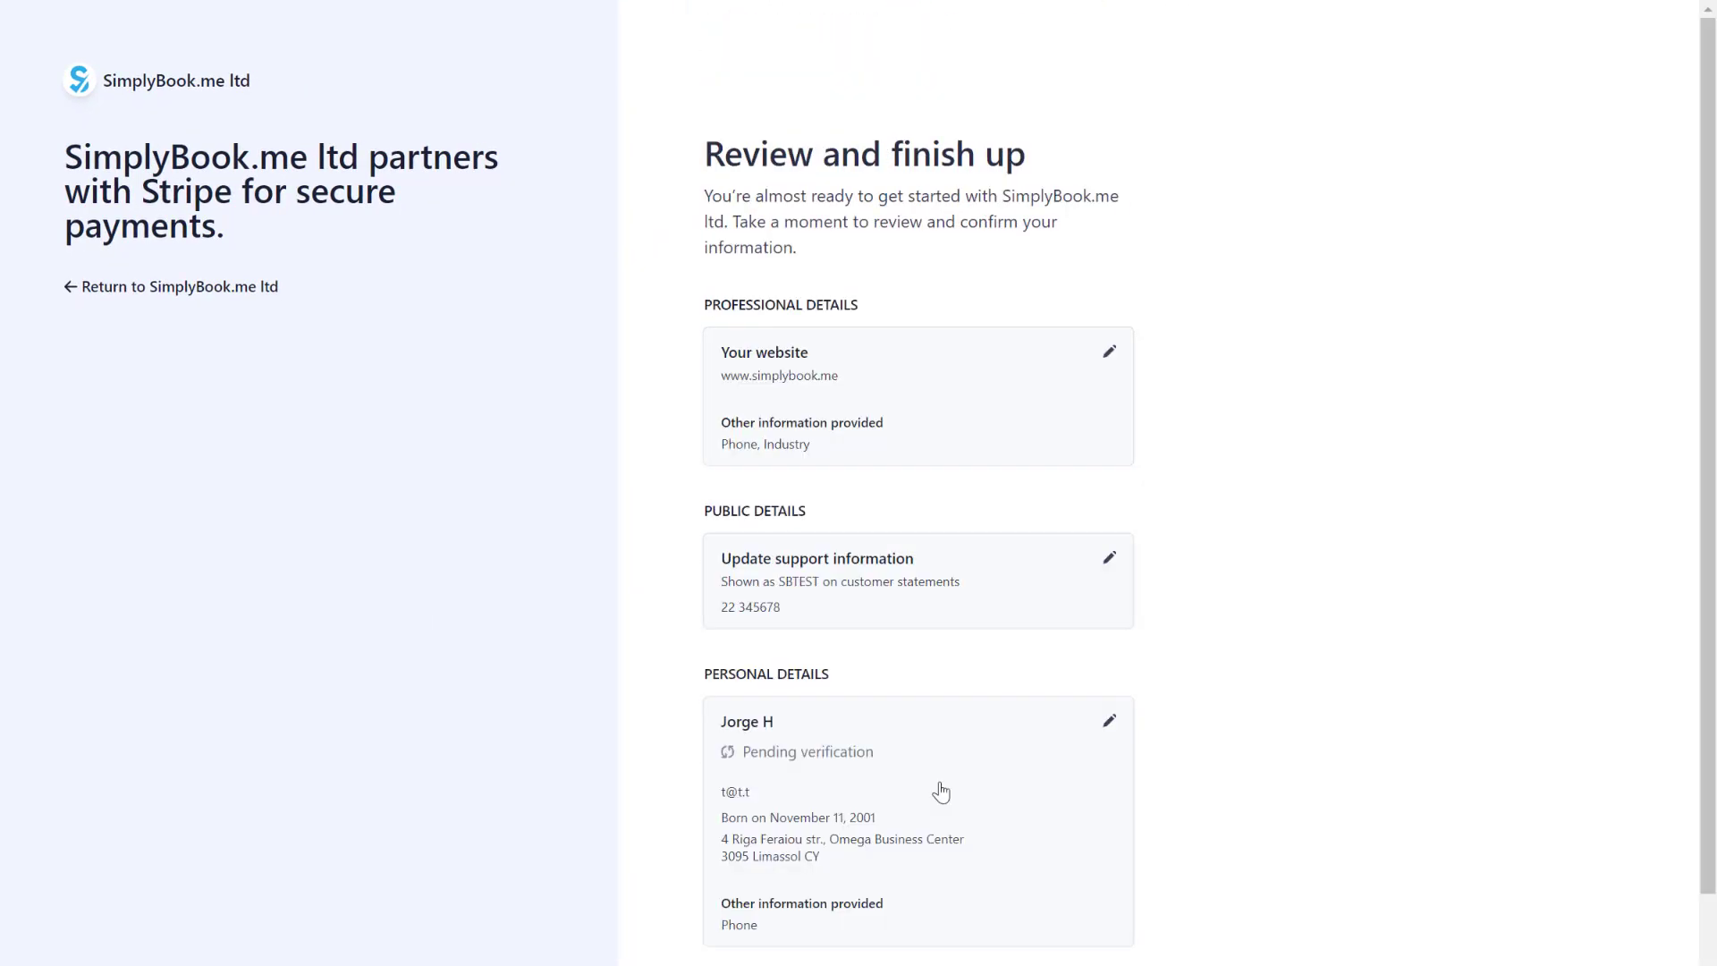
{"action": "scroll", "coordinate": [941, 792], "scroll_direction": "down", "scroll_amount": 3}
{"action": "left_click", "coordinate": [911, 953]}
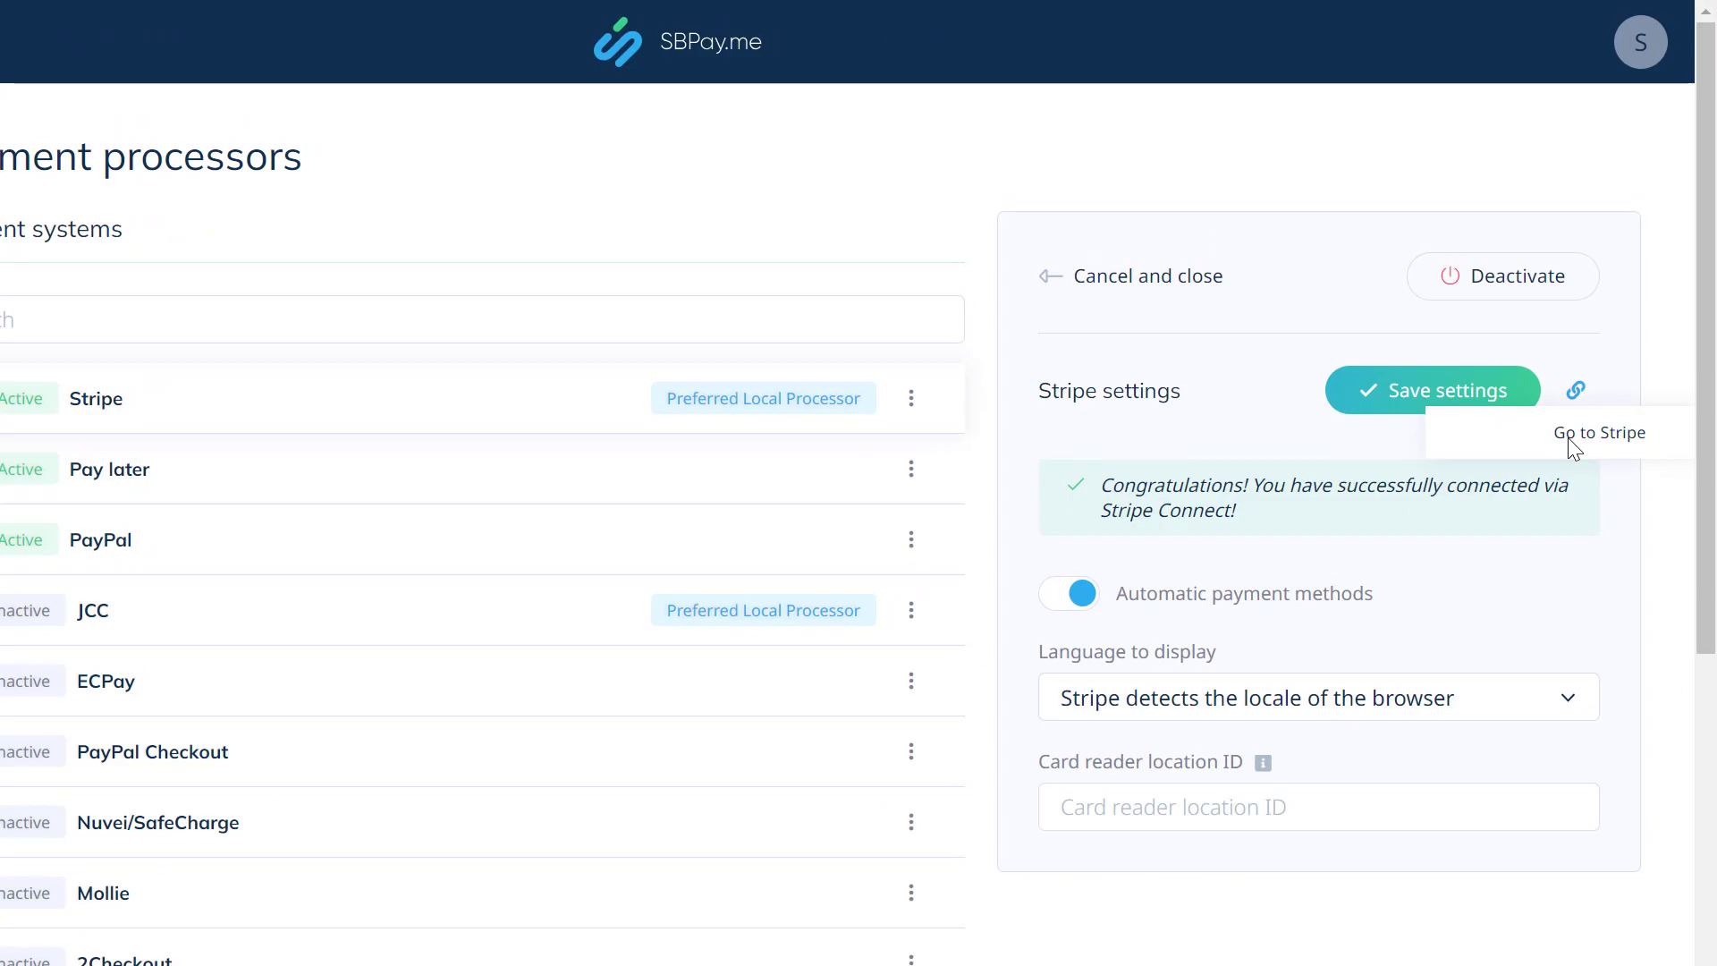
{"action": "left_click", "coordinate": [1569, 437]}
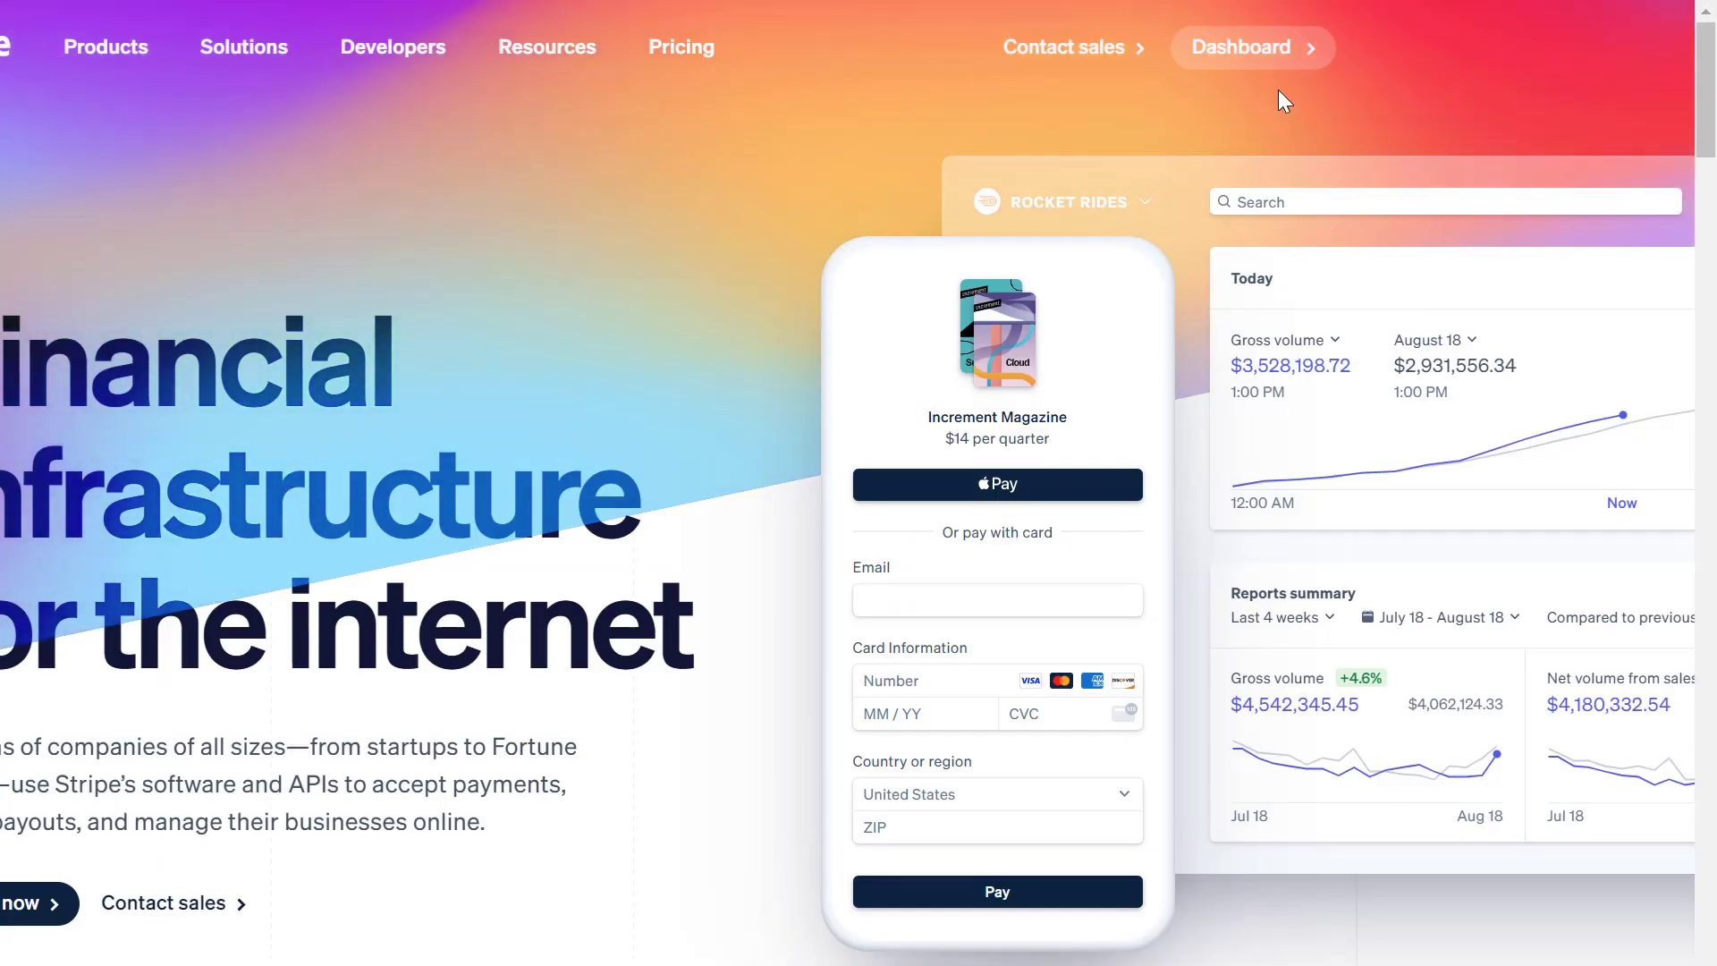
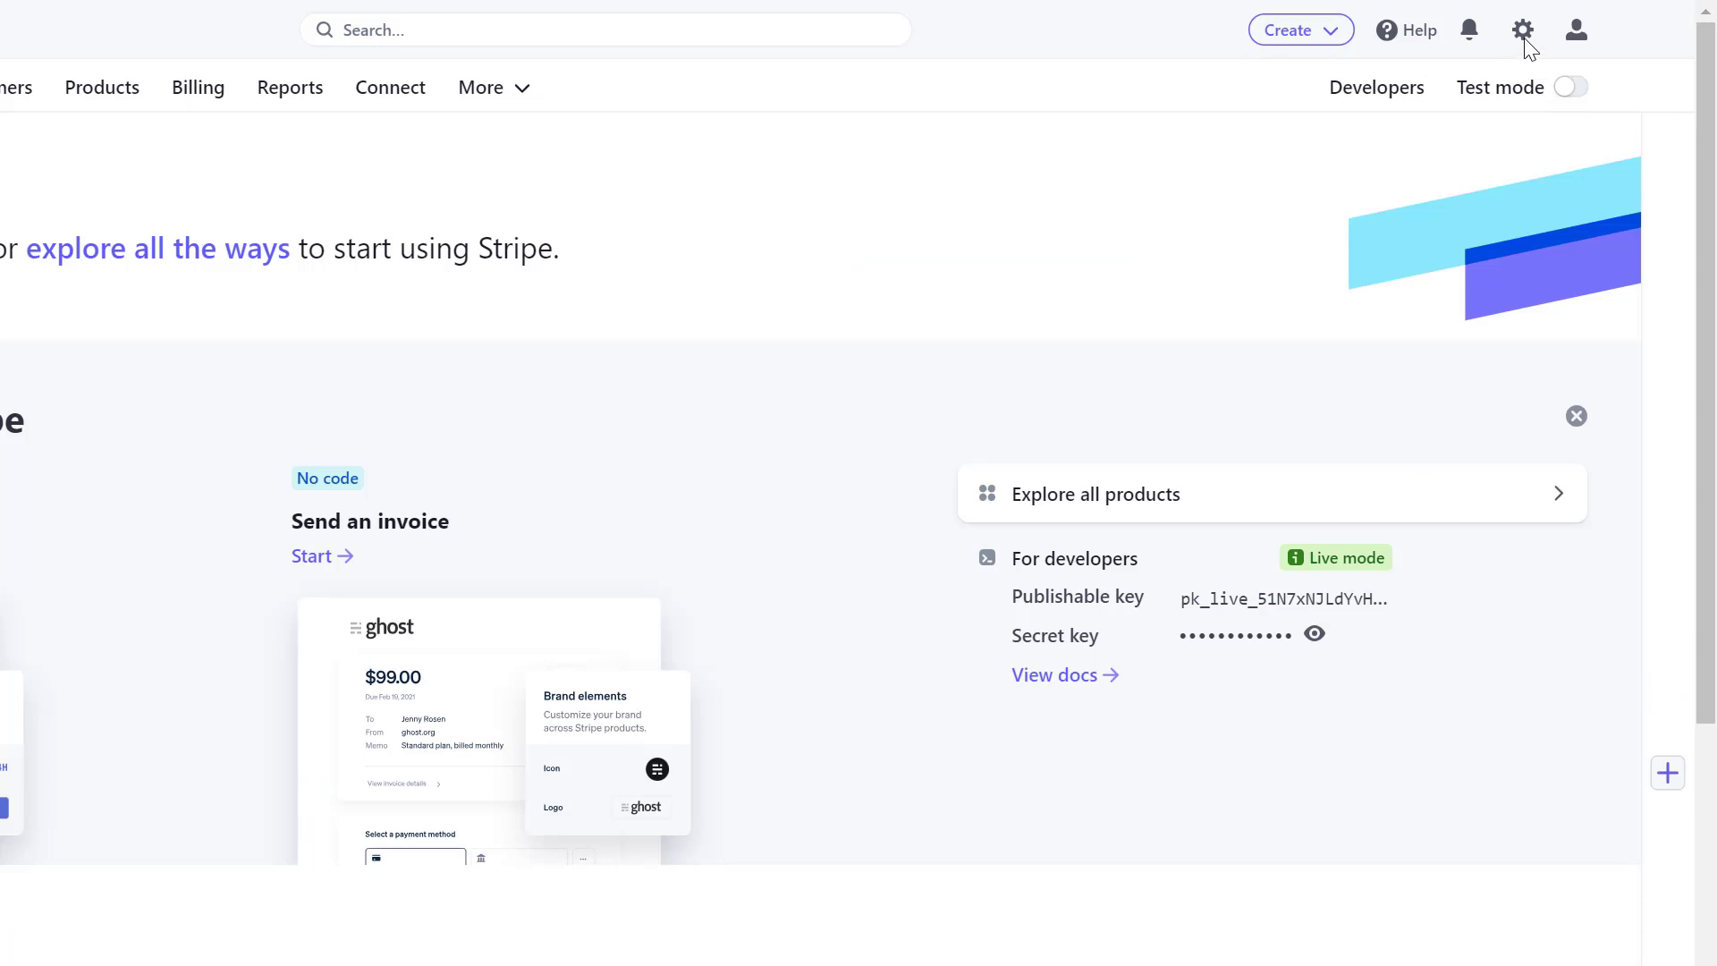
Review the enabled payment methods in settings, then select Stripe for the $1.00 booking
{"action": "left_click", "coordinate": [1523, 29]}
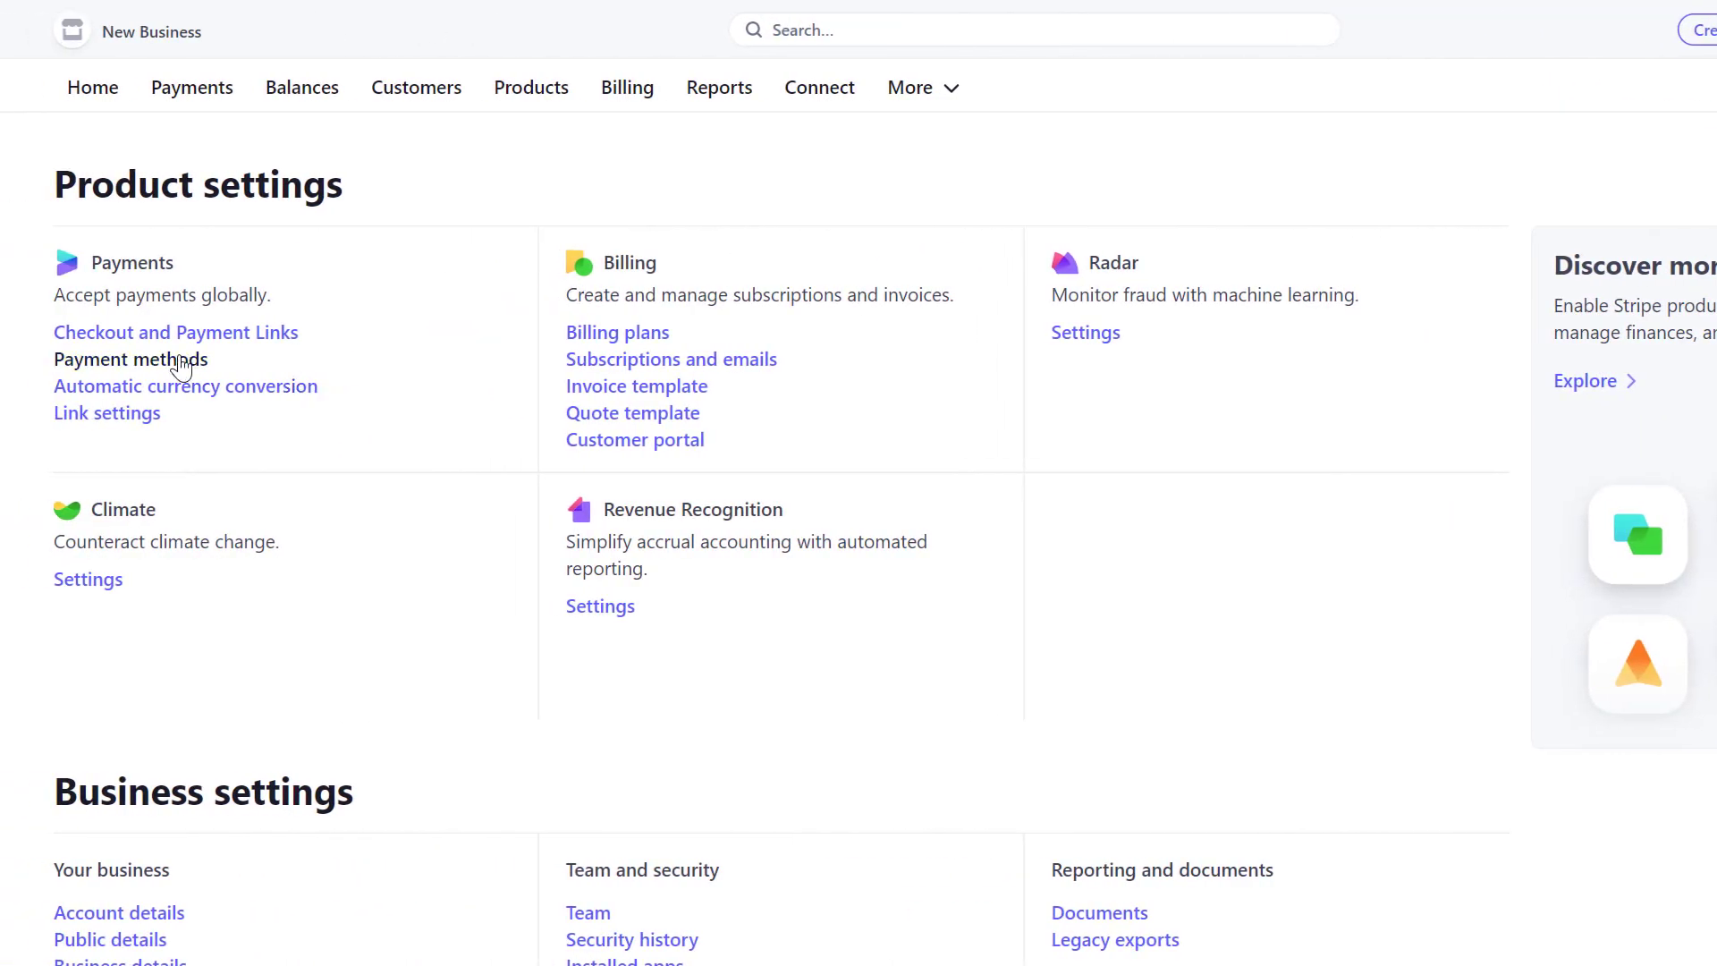
{"action": "left_click", "coordinate": [181, 366]}
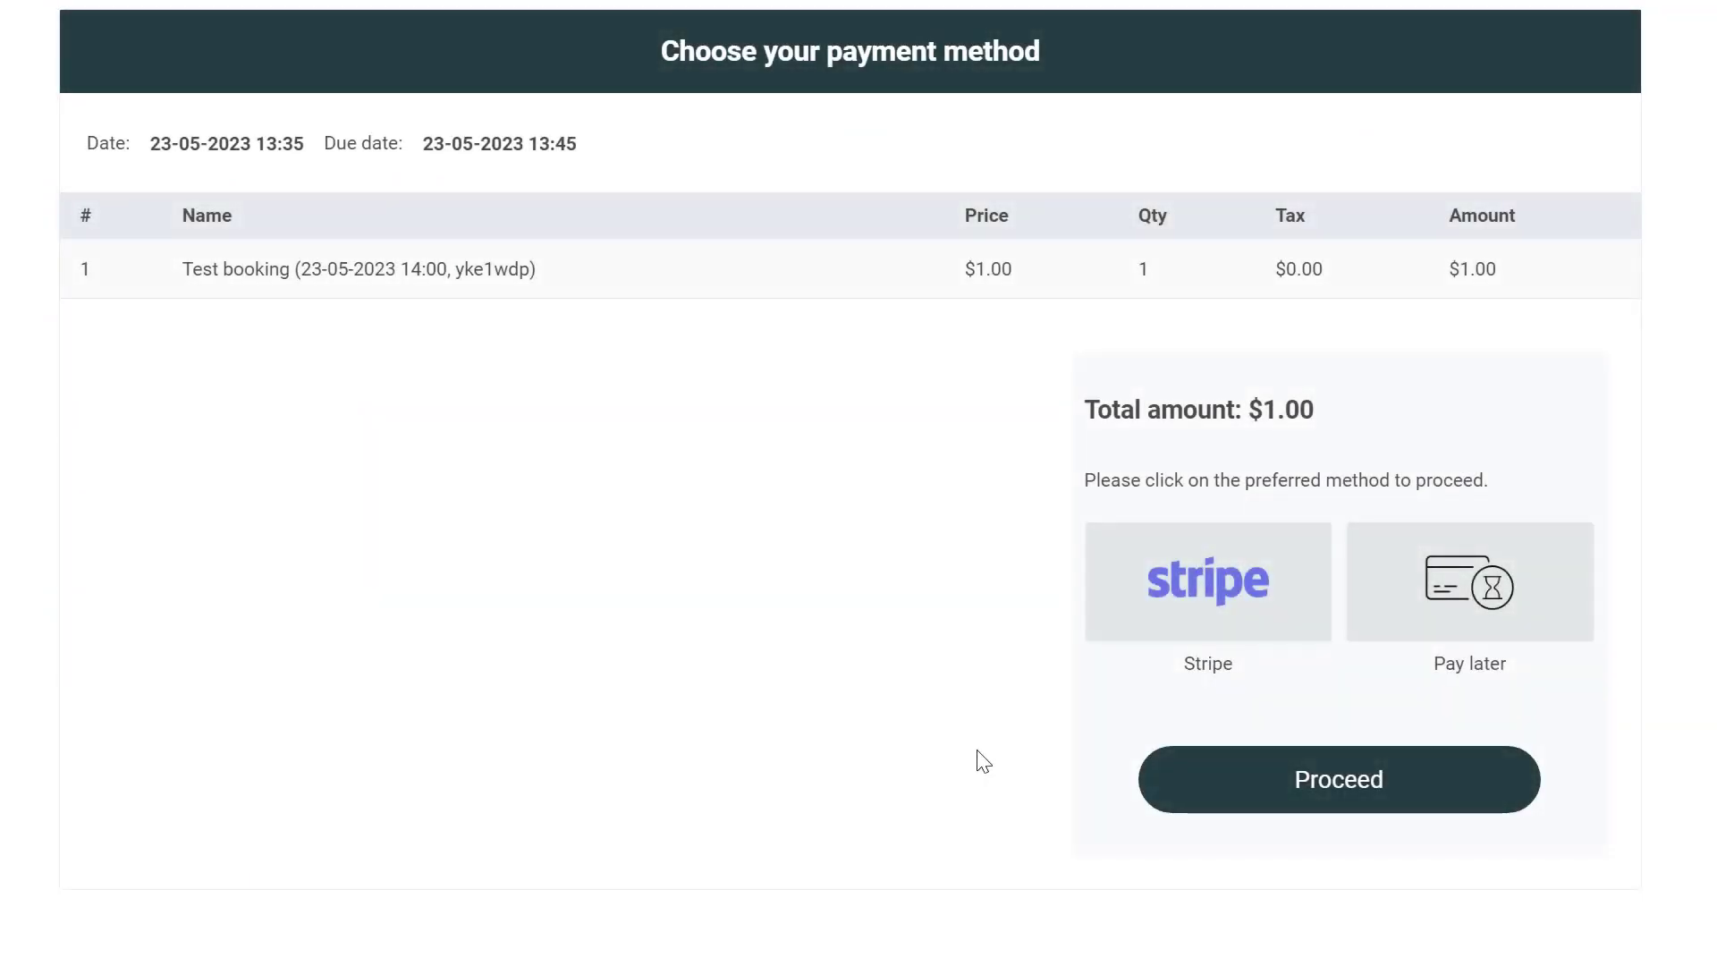
{"action": "left_click", "coordinate": [1231, 596]}
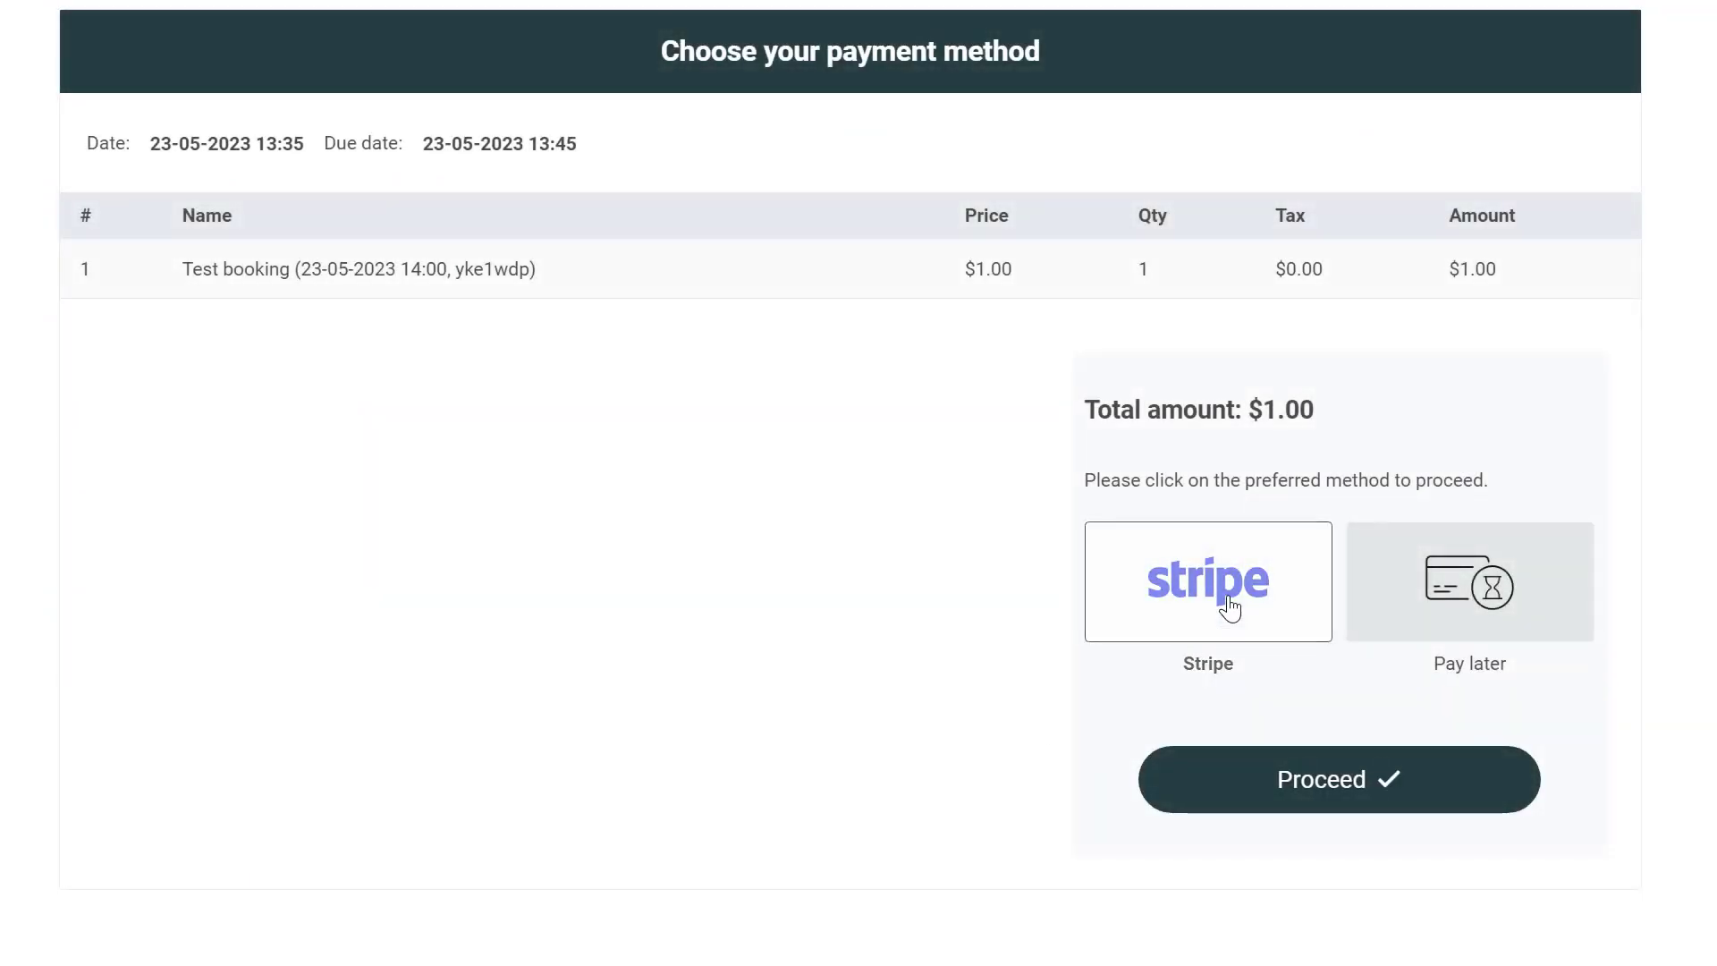
Continue to Stripe Checkout and begin entering the 4242 Visa test card number
{"action": "left_click", "coordinate": [1308, 792]}
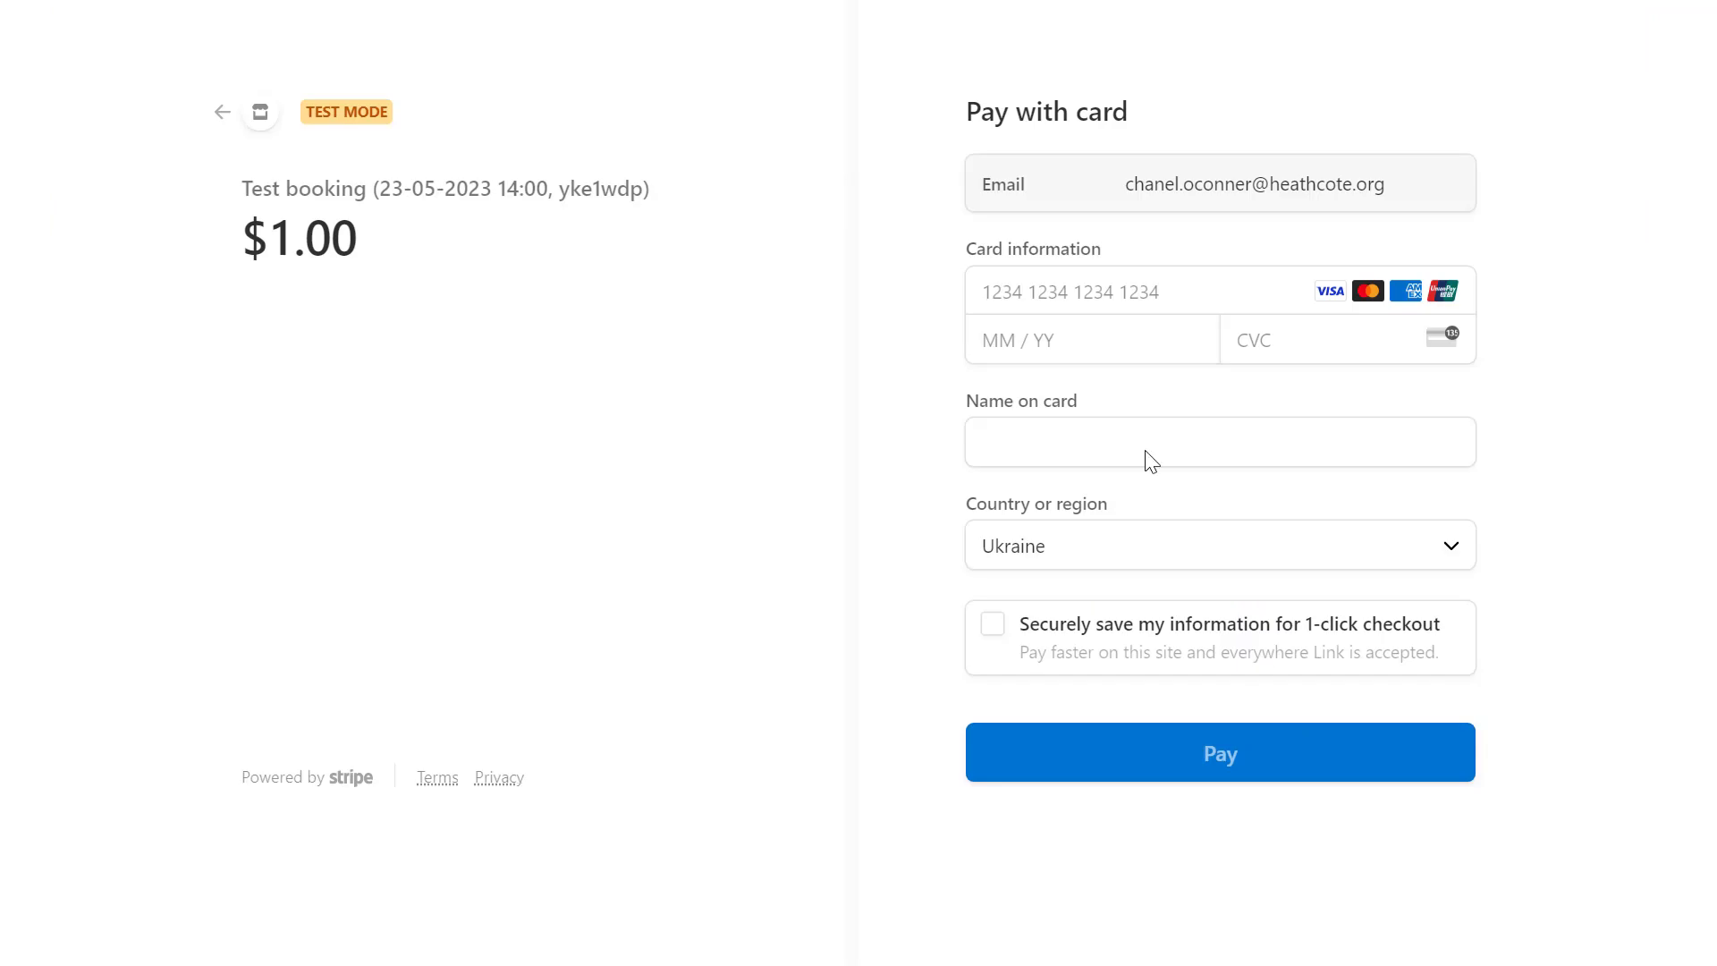
{"action": "left_click", "coordinate": [1058, 308]}
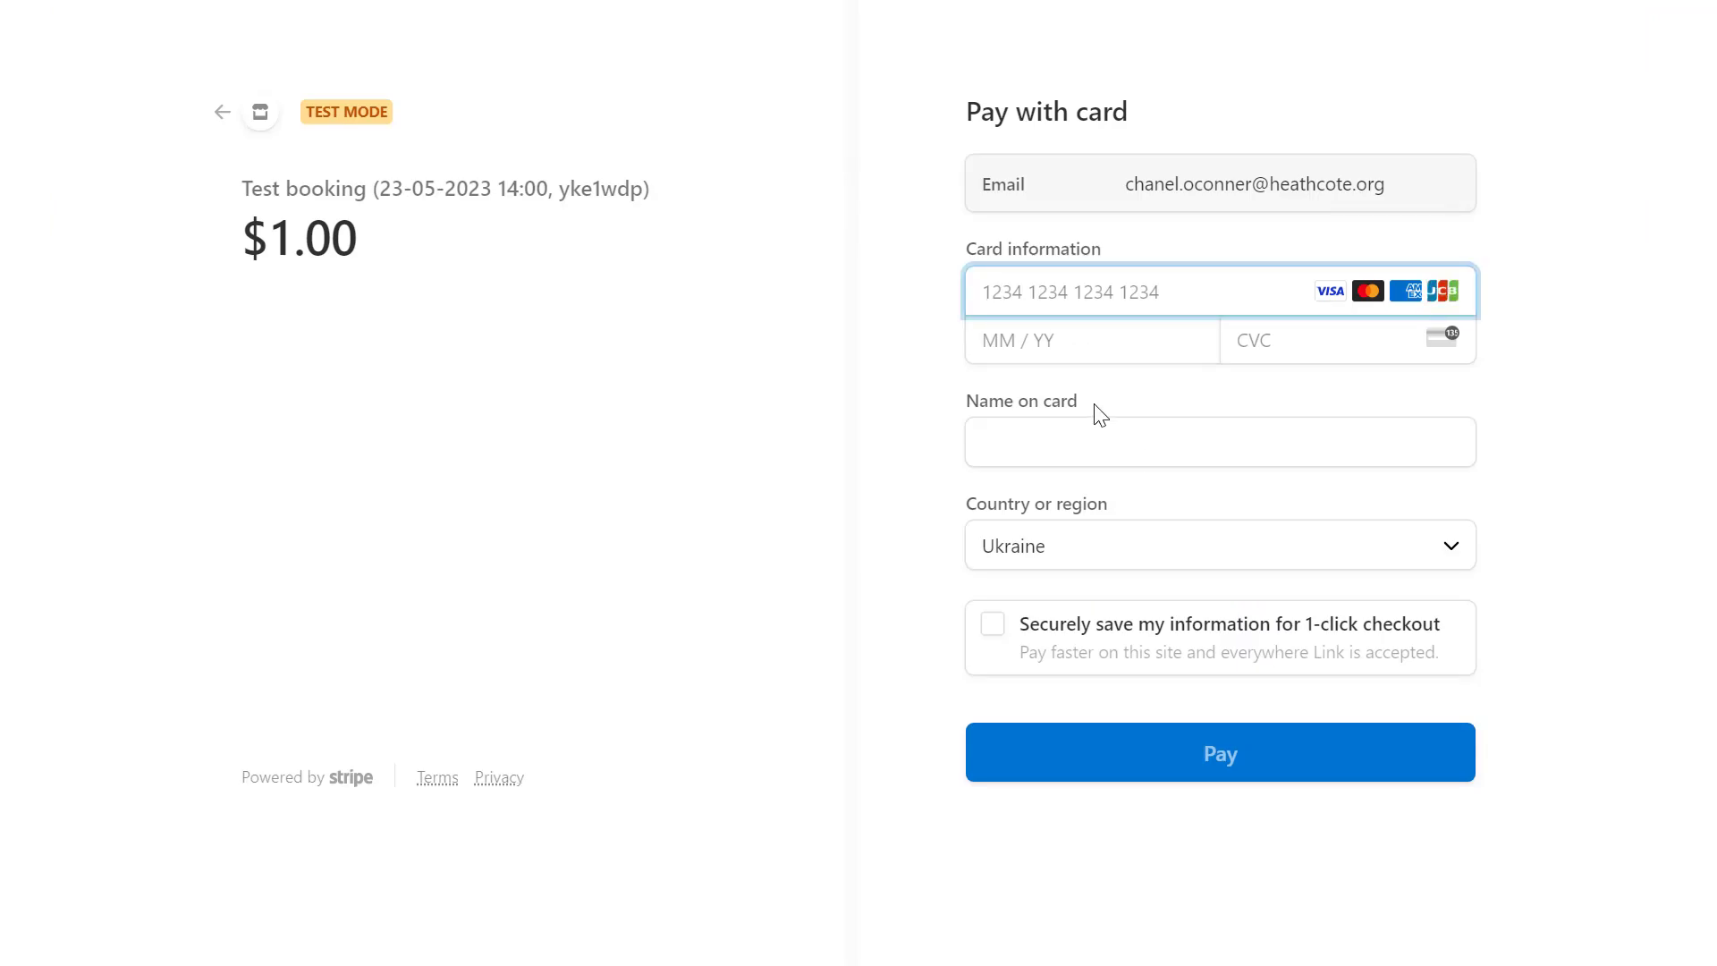
{"action": "type", "text": "4242 4242 4242 424"}
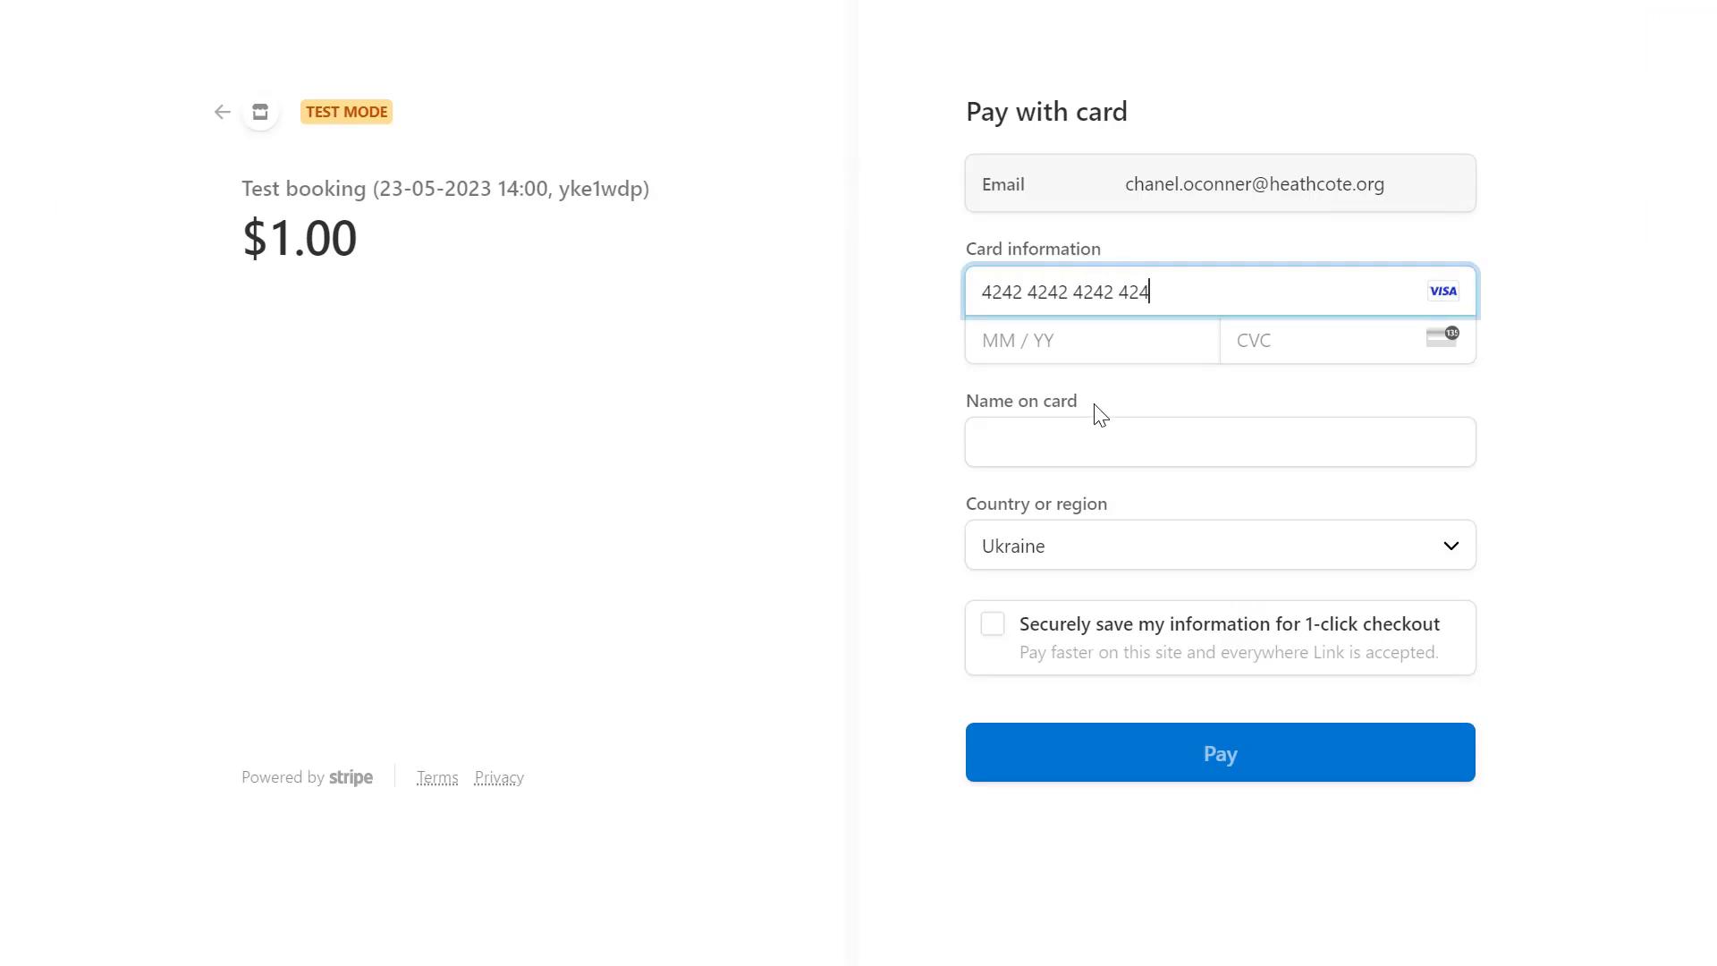